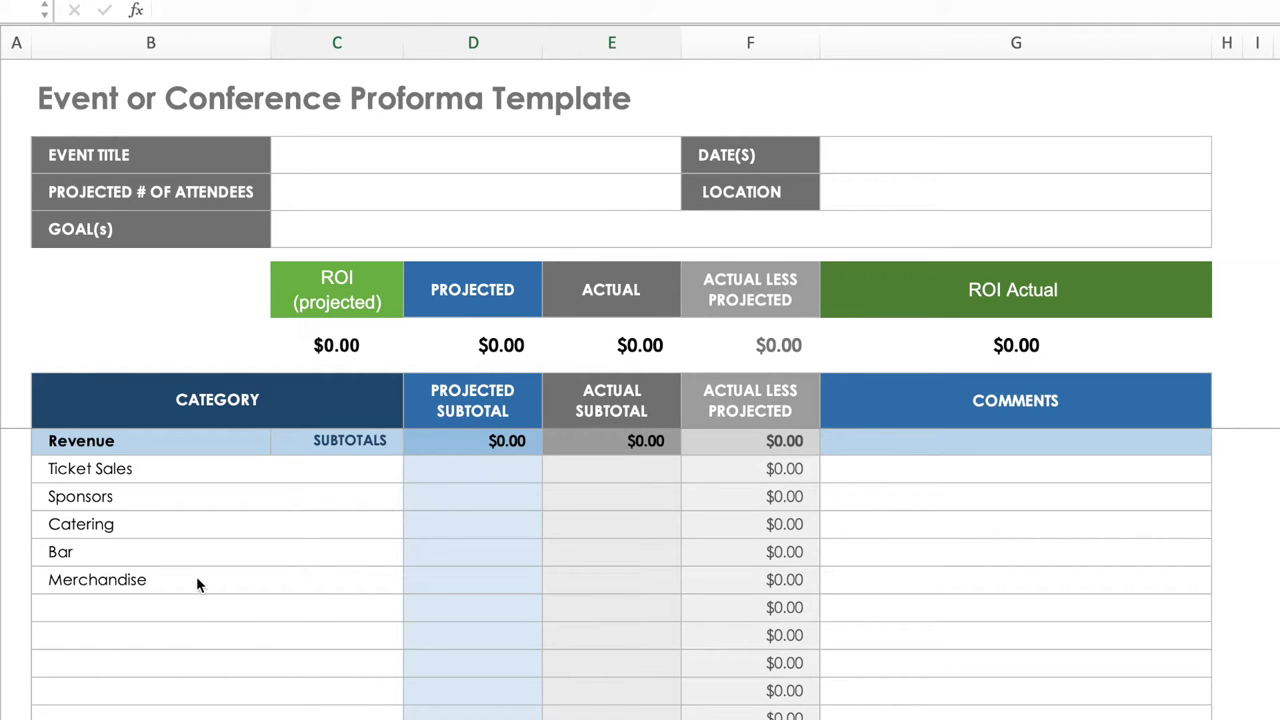
Examine the Revenue section's line items and the first entries of the Venue section in the proforma template
scroll(373, 594, down, 1)
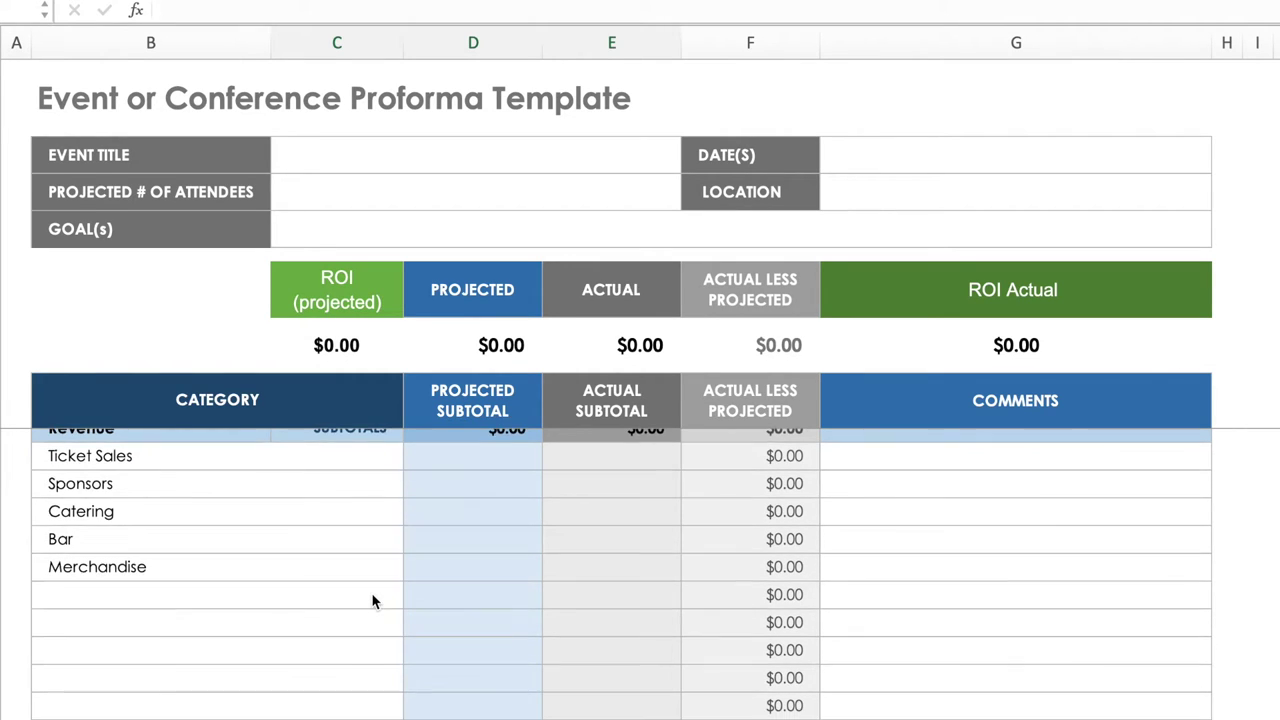
scroll(372, 595, up, 1)
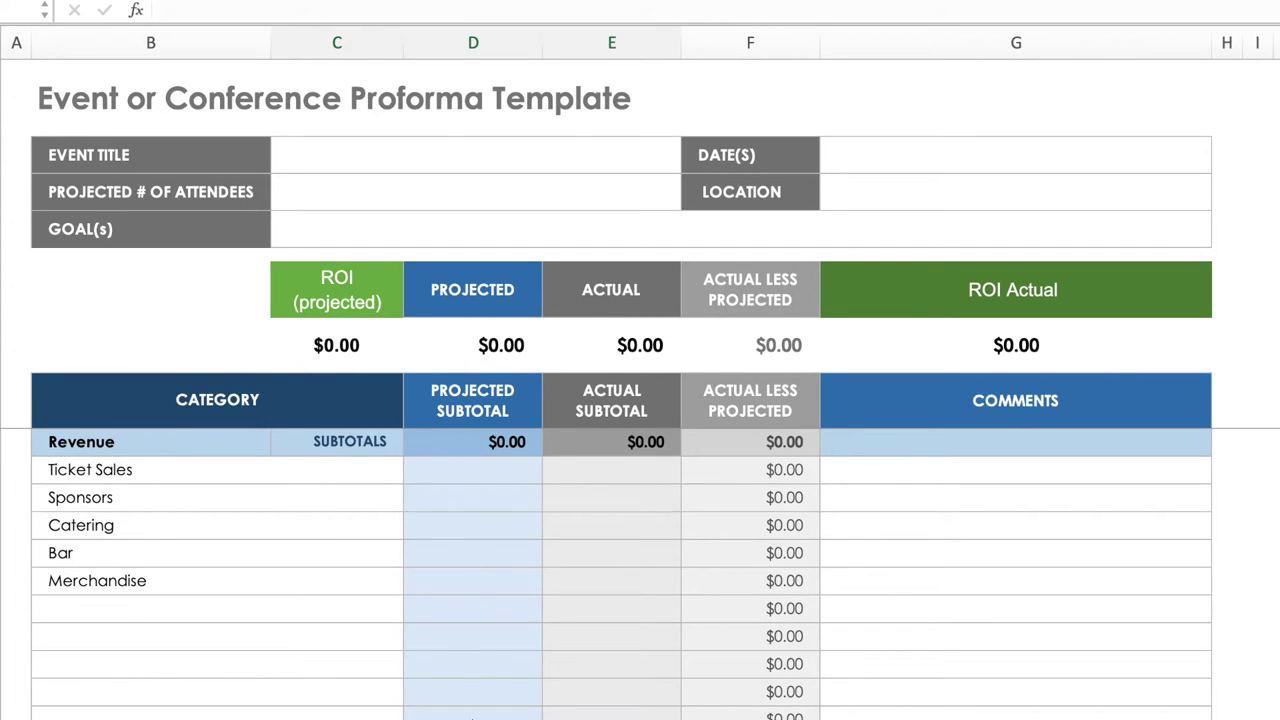
scroll(478, 712, down, 3)
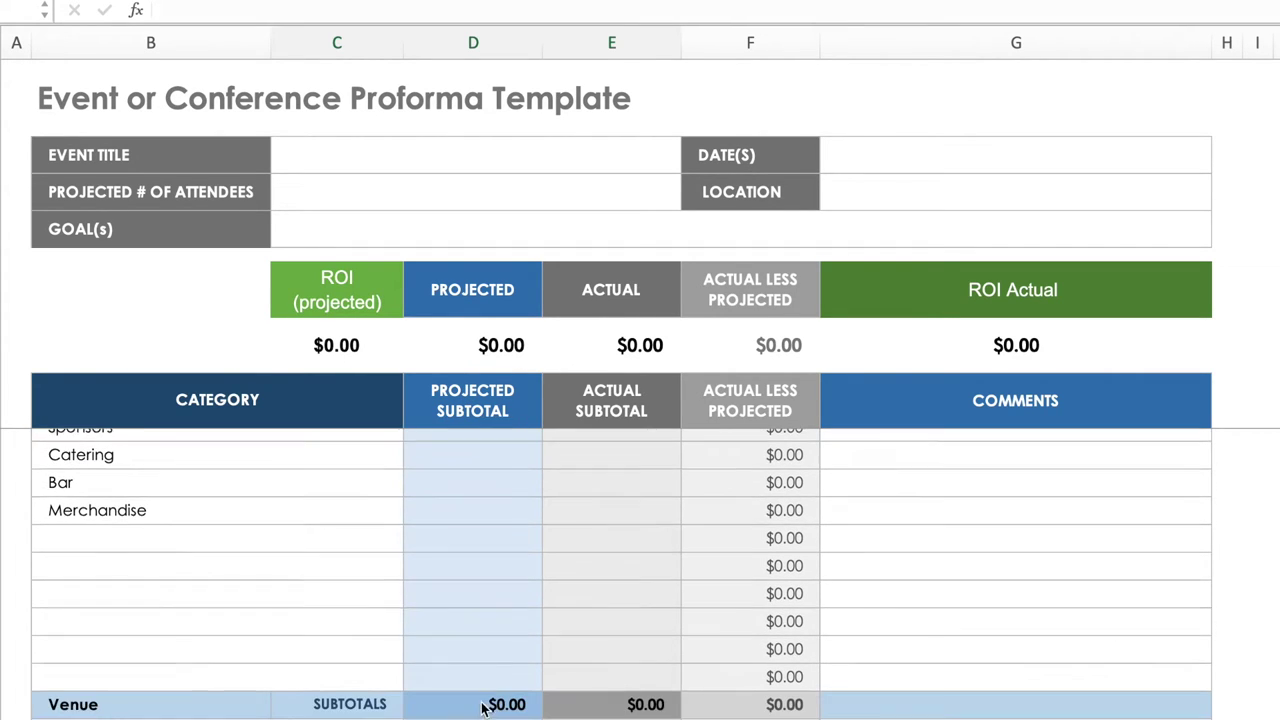
scroll(482, 706, down, 2)
scroll(475, 690, down, 1)
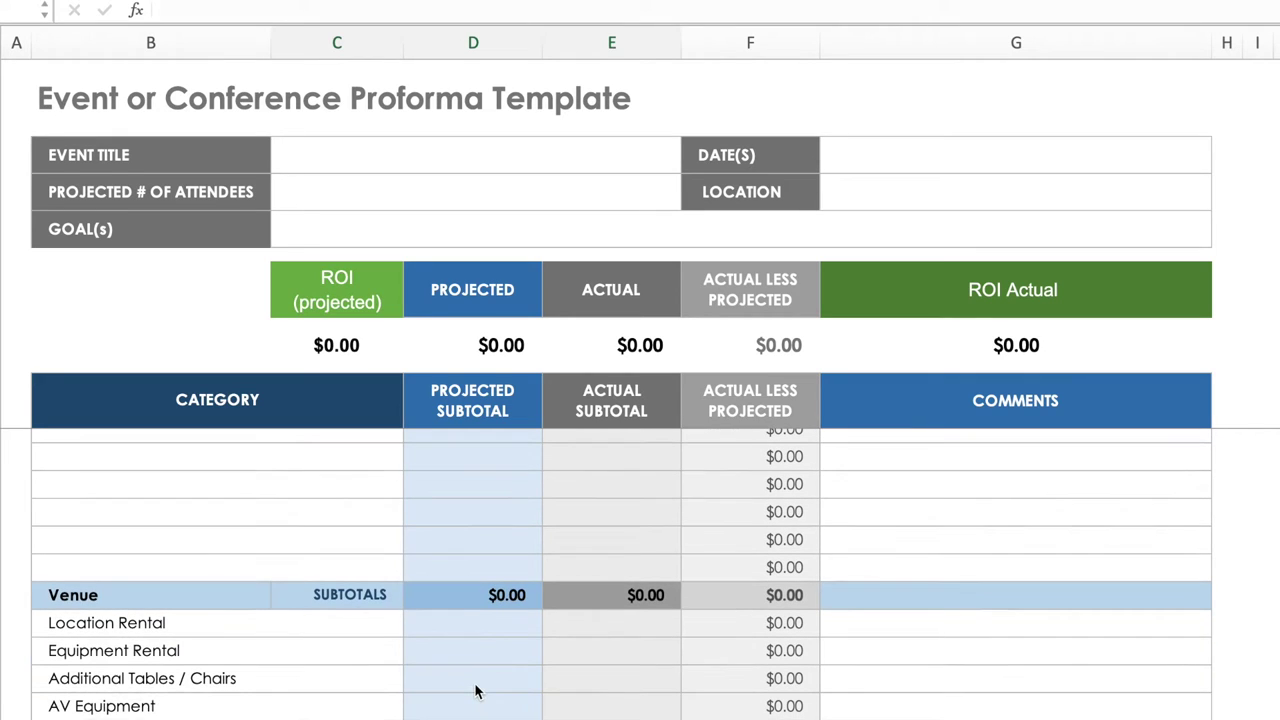
scroll(476, 692, down, 1)
scroll(477, 690, up, 8)
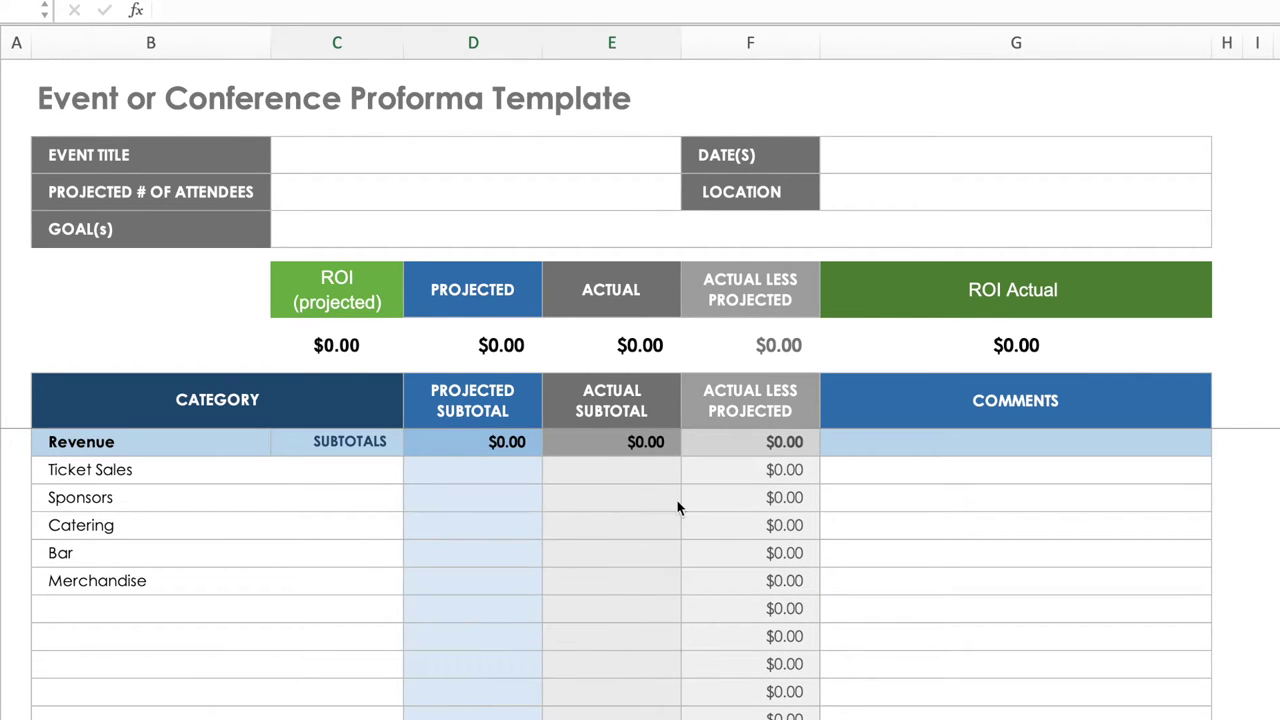
key(Up)
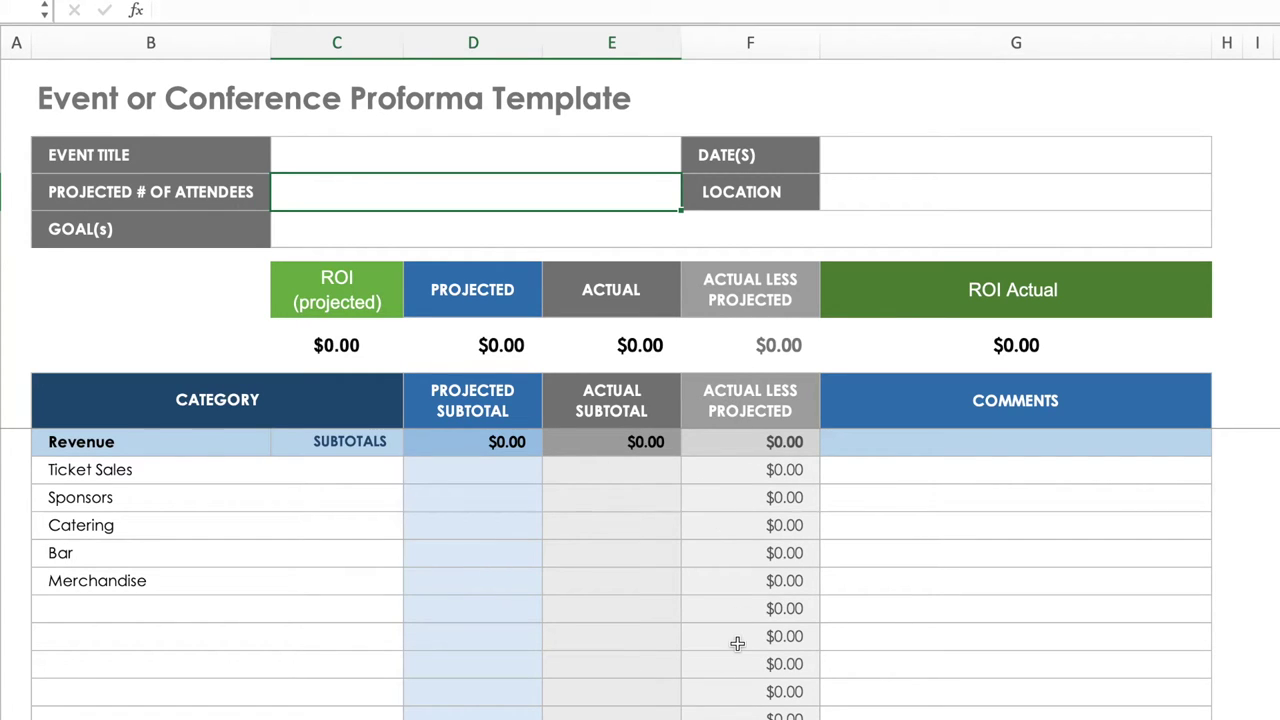
Inspect the Actual Less Projected column and the formula behind the projected ROI figure
click(755, 398)
drag(752, 459, 752, 410)
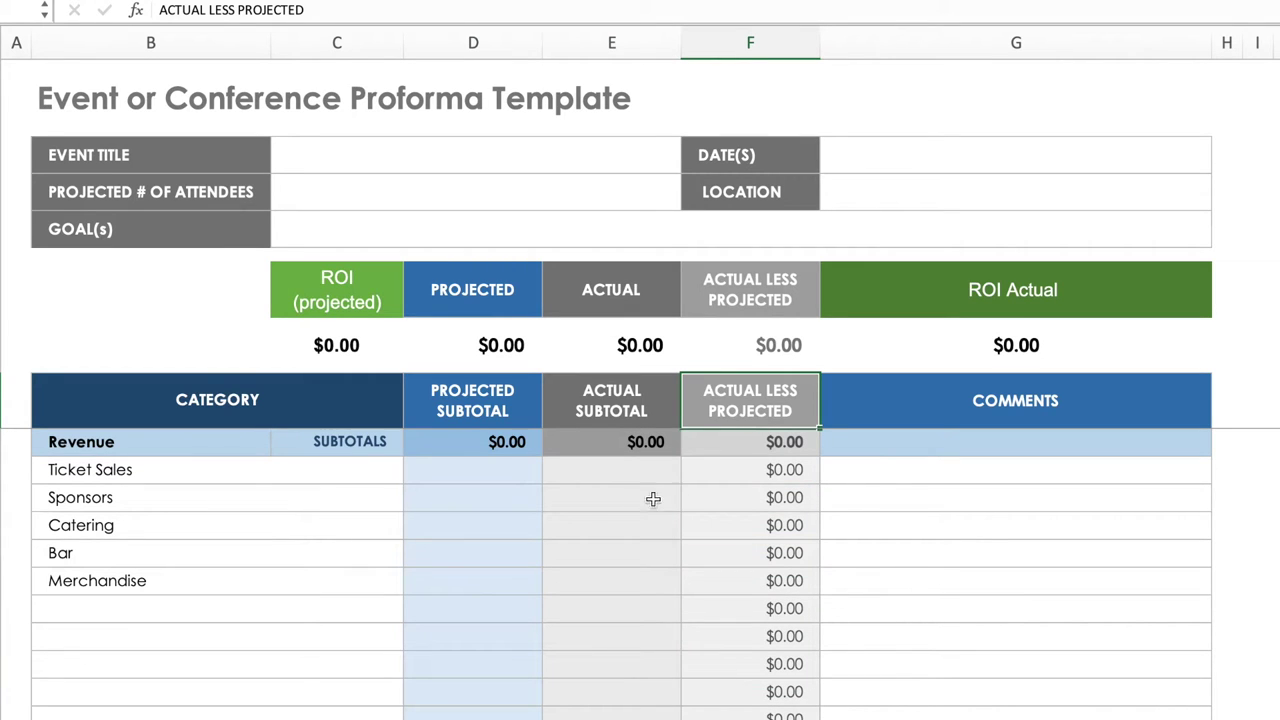
scroll(590, 531, down, 3)
scroll(590, 531, down, 3)
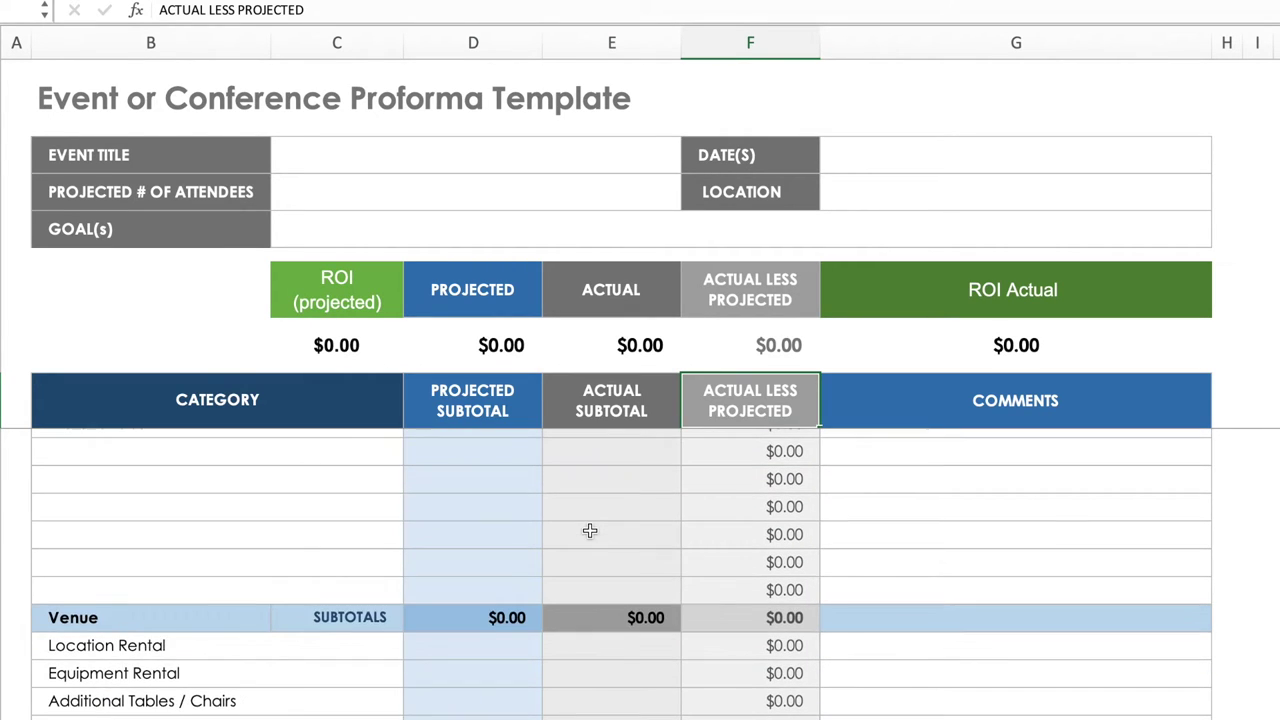
click(362, 344)
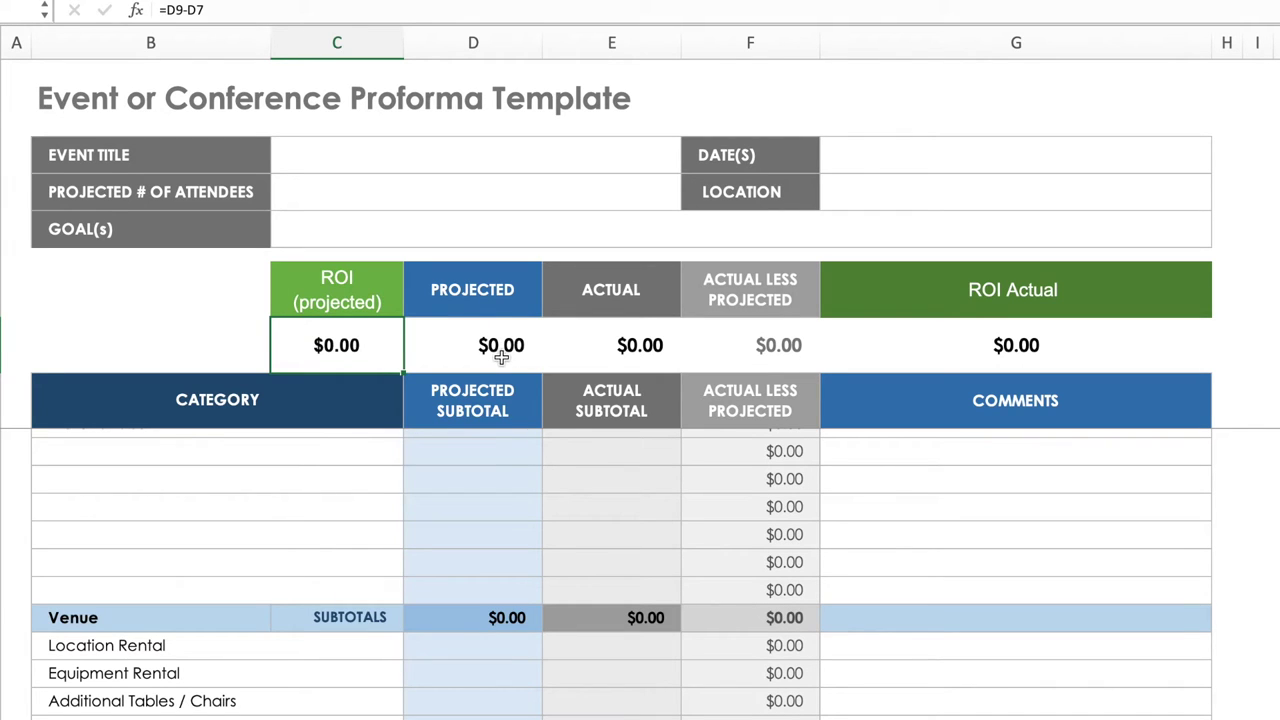
scroll(482, 494, down, 1)
scroll(482, 494, up, 3)
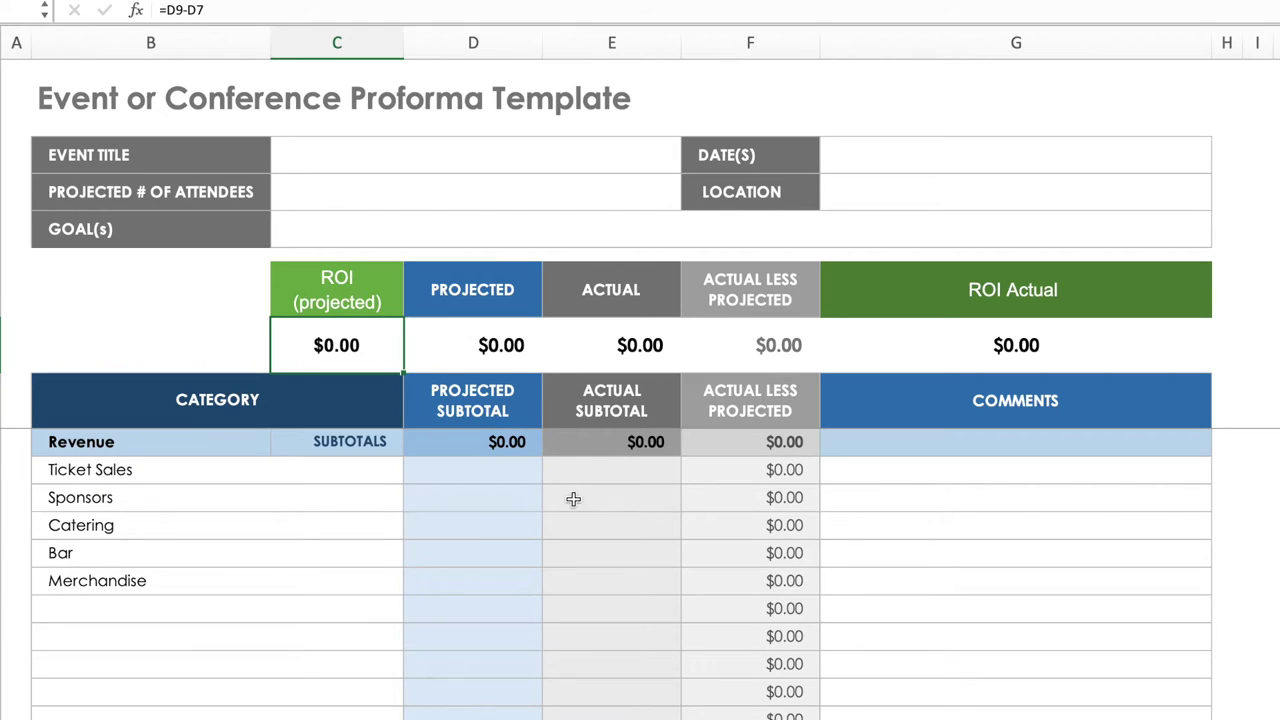
Review the expense categories and their line items from Venue through Travel
scroll(464, 520, down, 5)
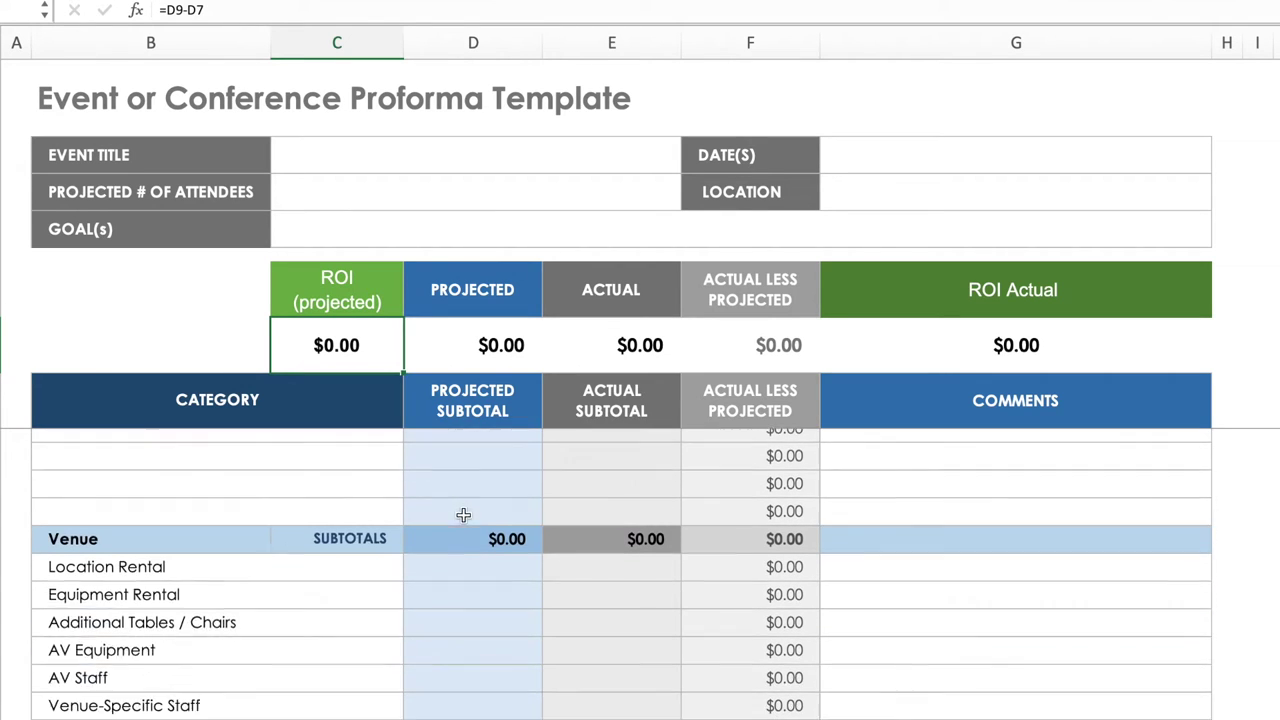
scroll(464, 515, down, 2)
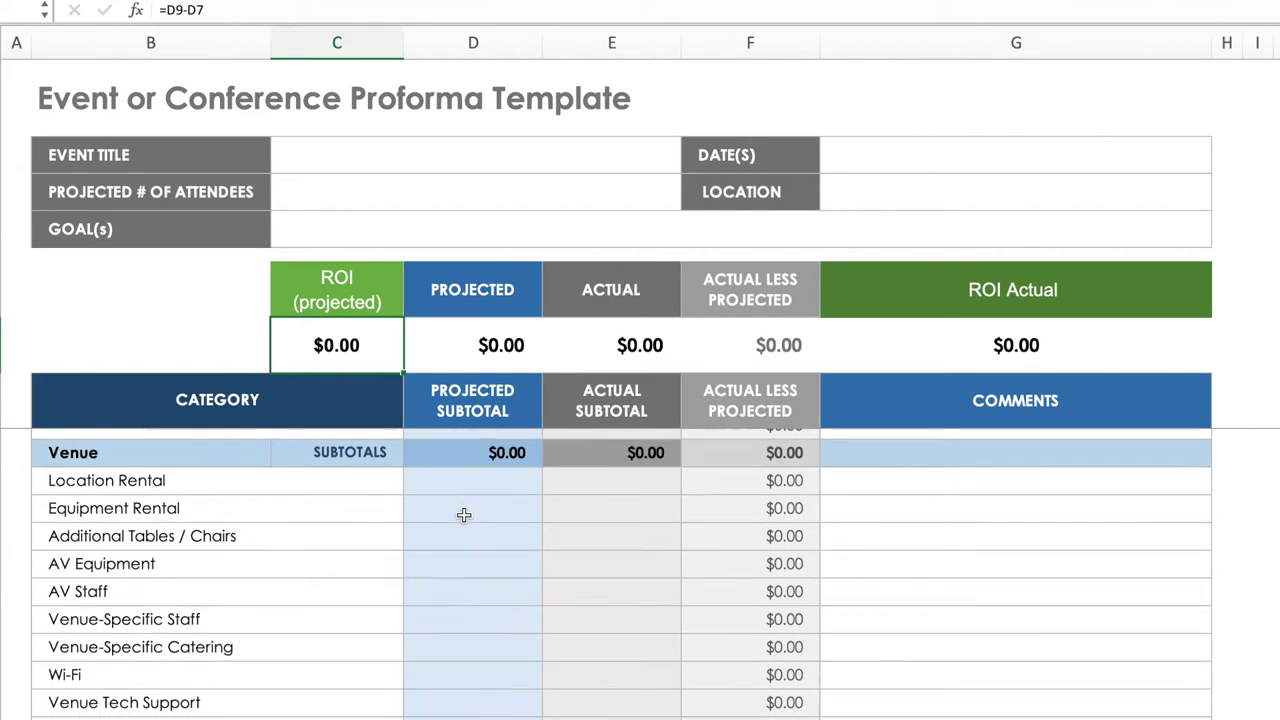
scroll(464, 515, down, 3)
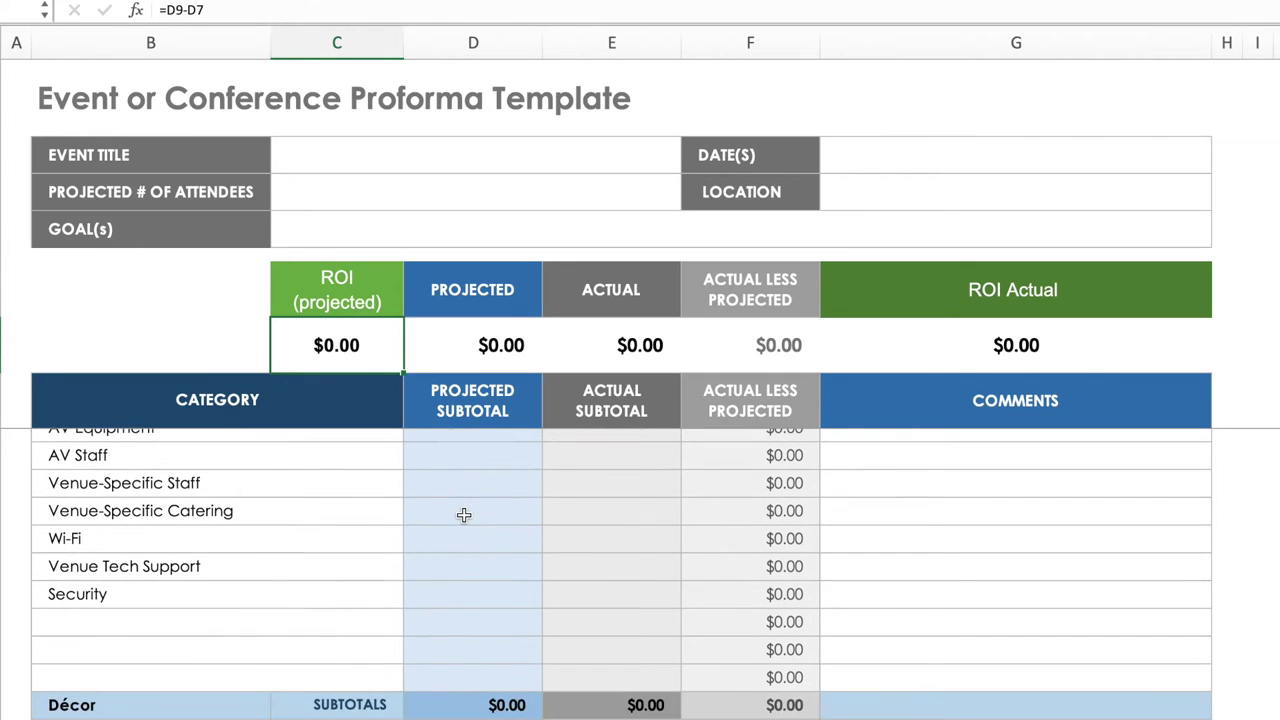
scroll(464, 515, down, 3)
scroll(464, 515, down, 6)
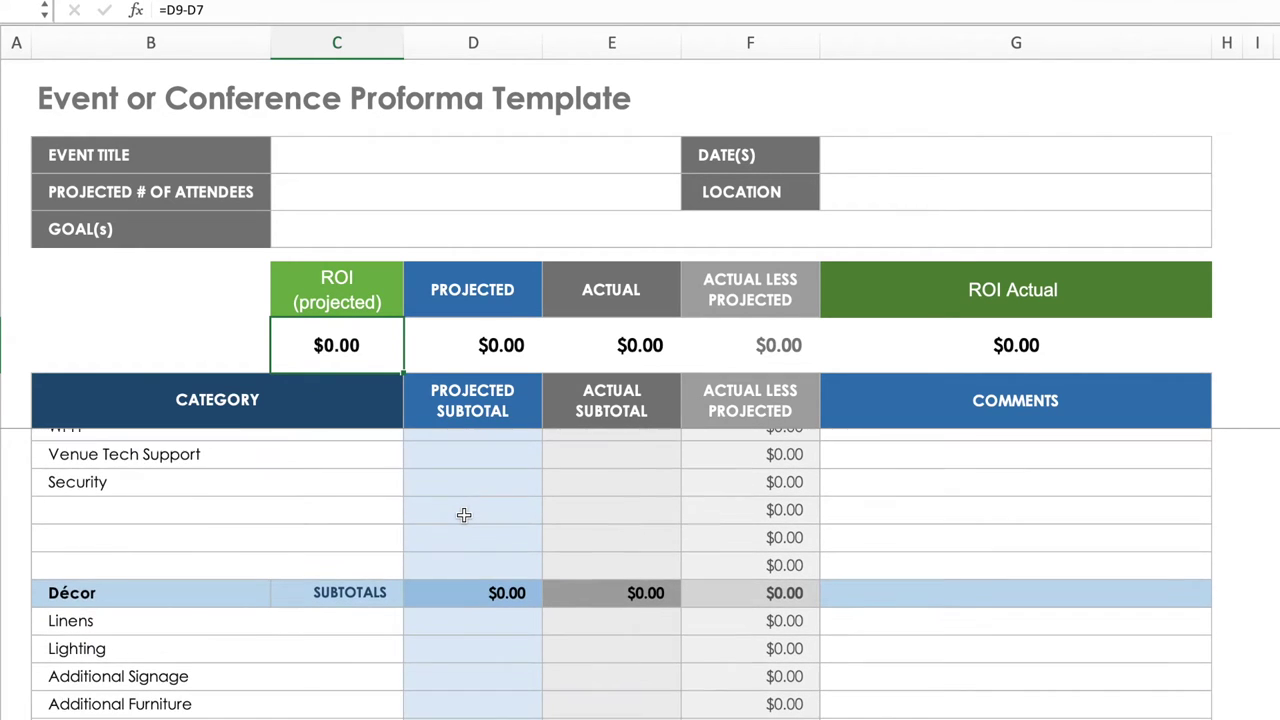
scroll(464, 515, down, 6)
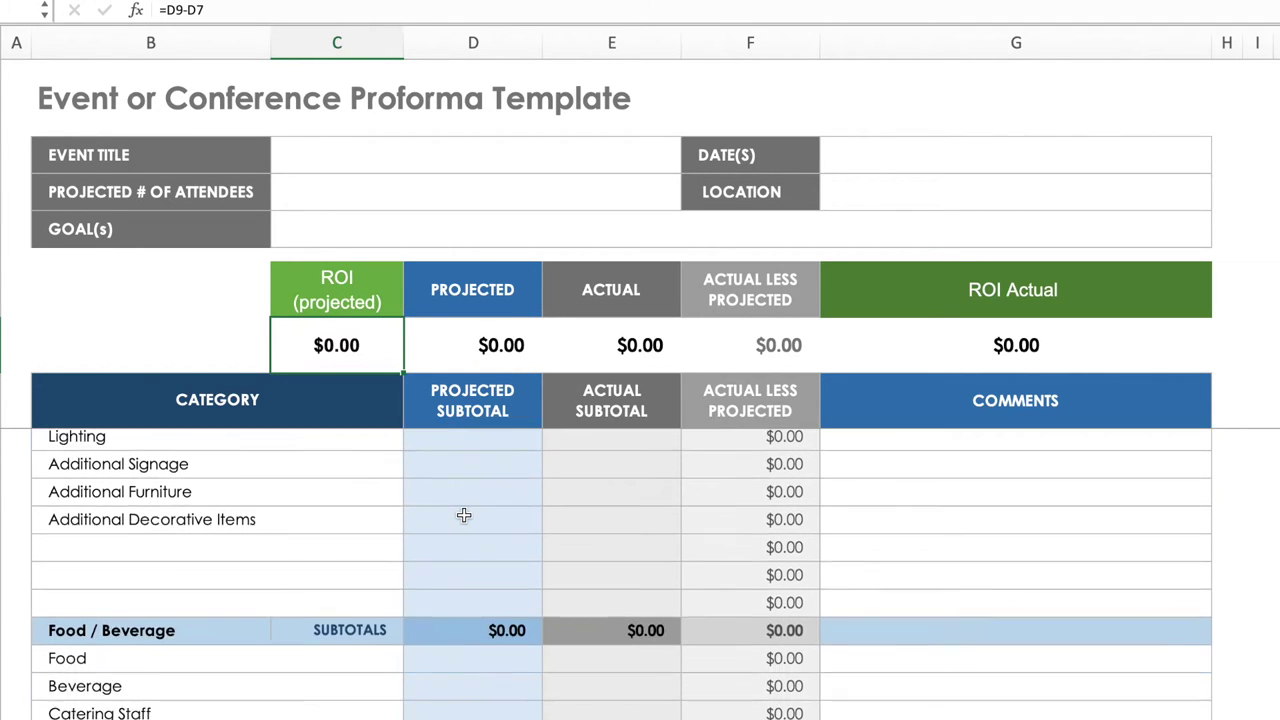
scroll(464, 515, down, 1)
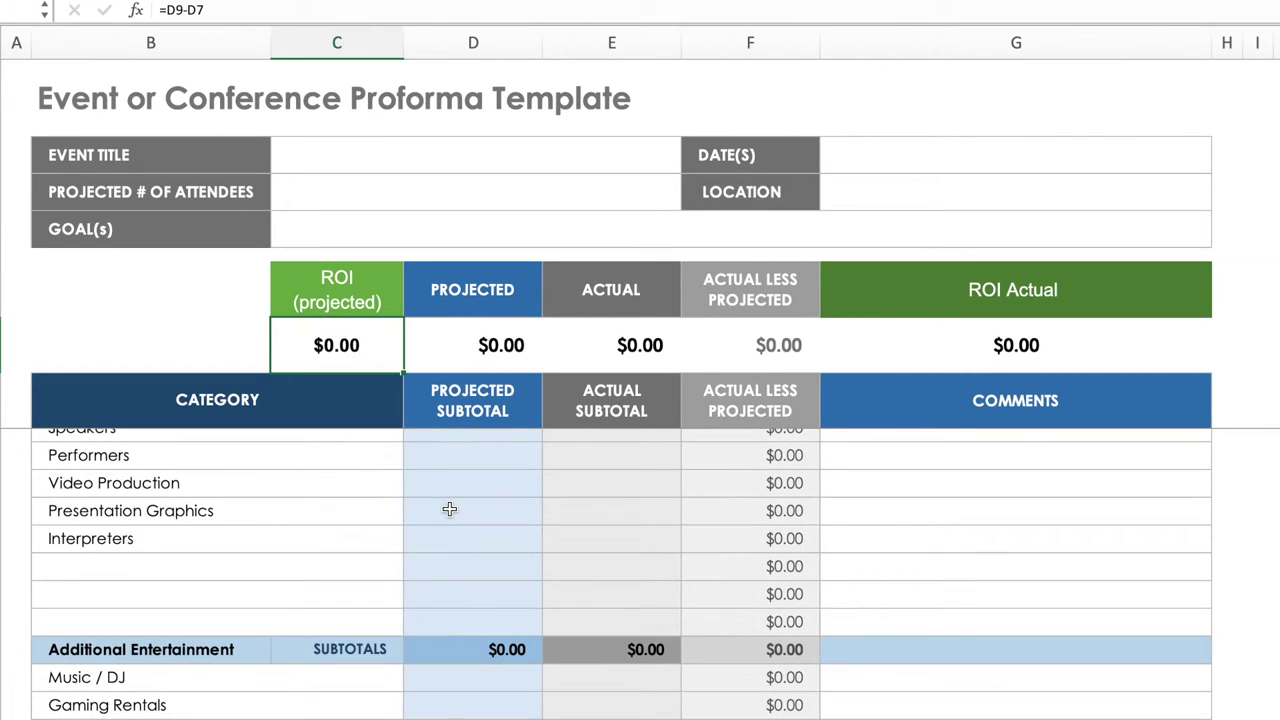
scroll(451, 508, up, 2)
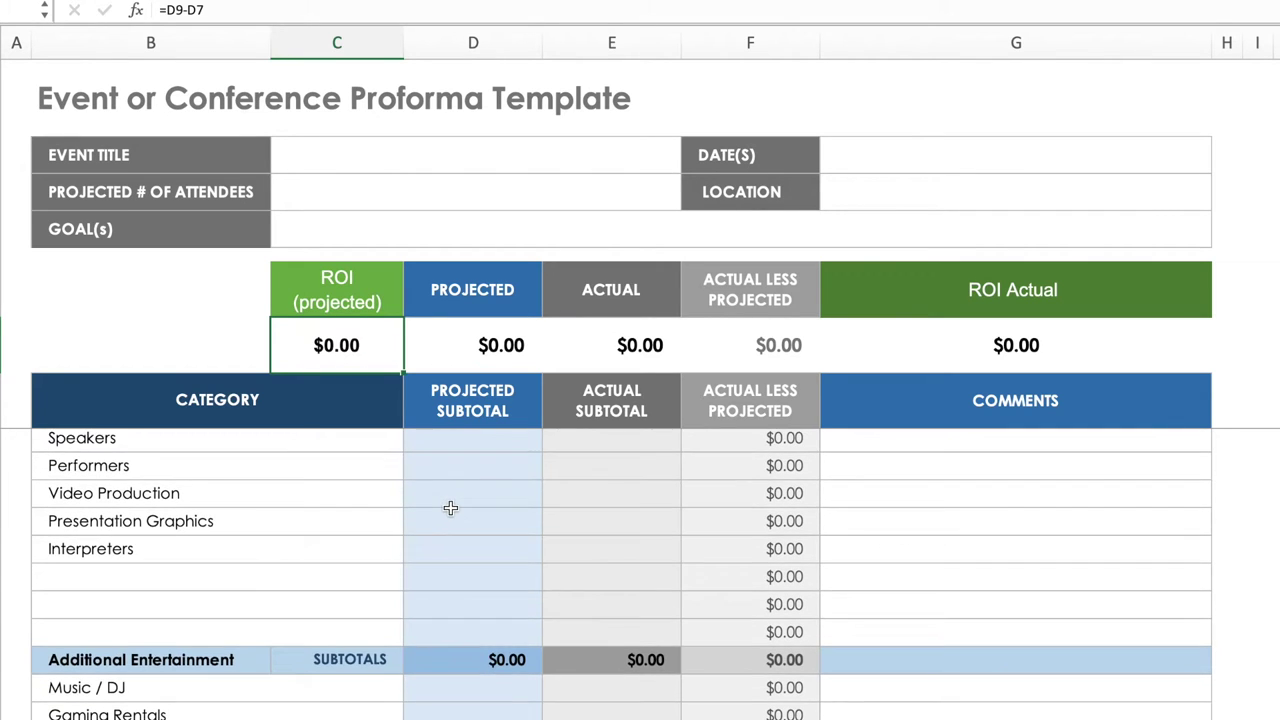
scroll(451, 505, down, 4)
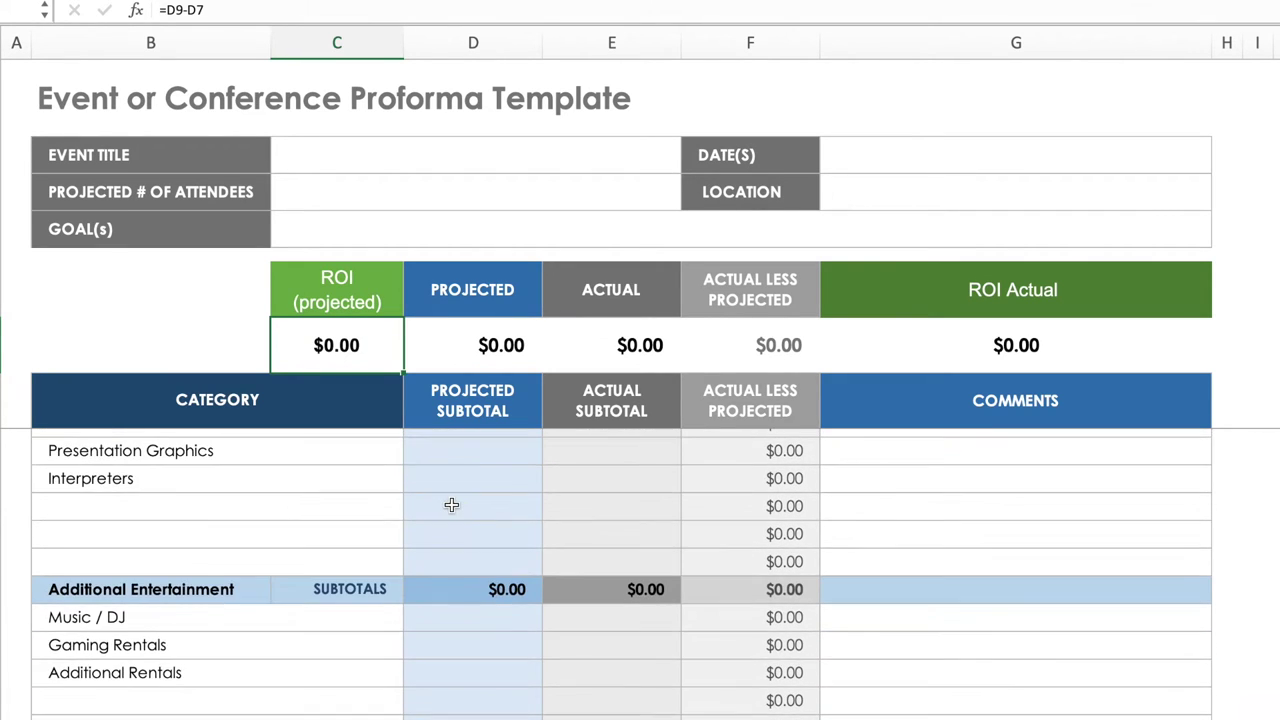
scroll(451, 505, down, 5)
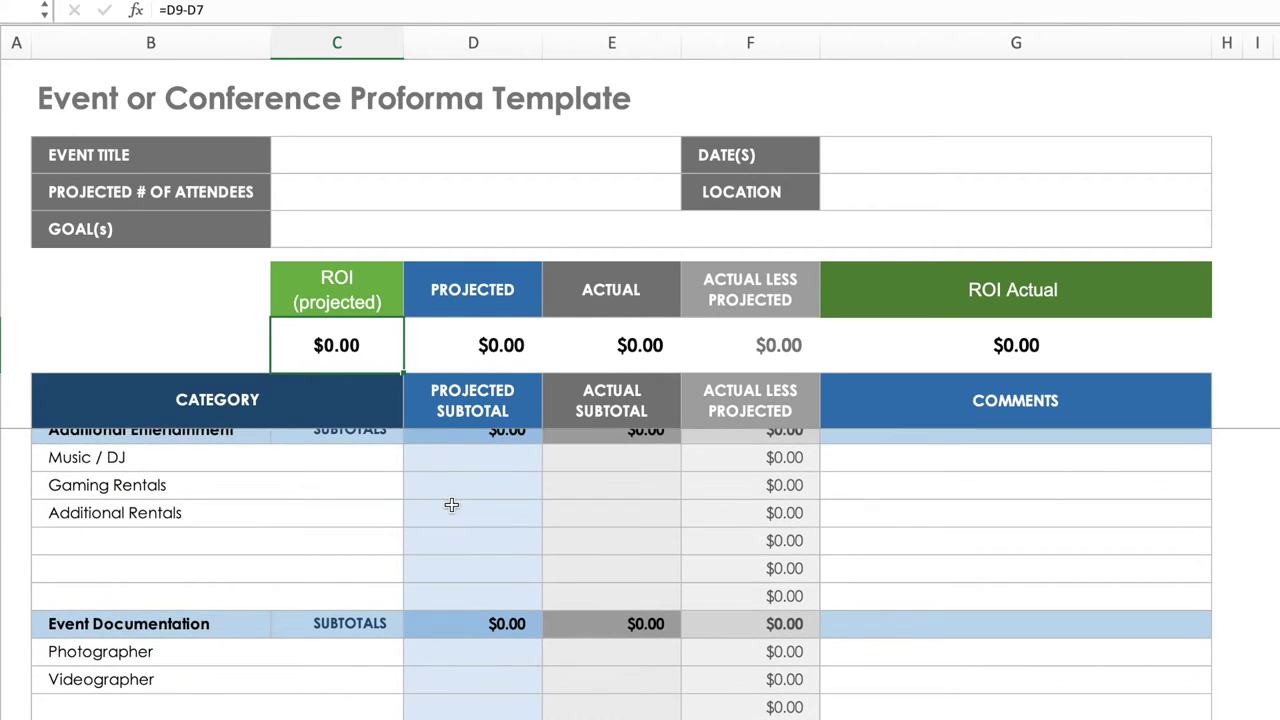
scroll(451, 505, down, 4)
scroll(451, 505, down, 6)
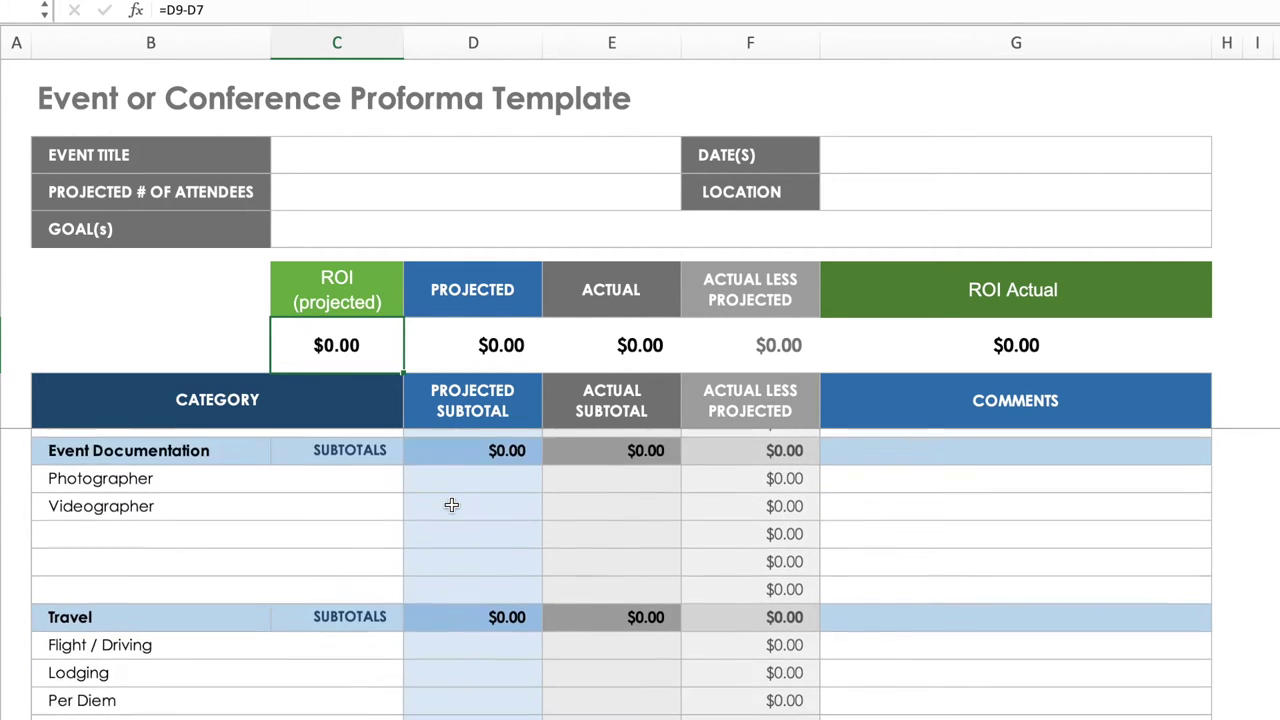
scroll(452, 516, down, 2)
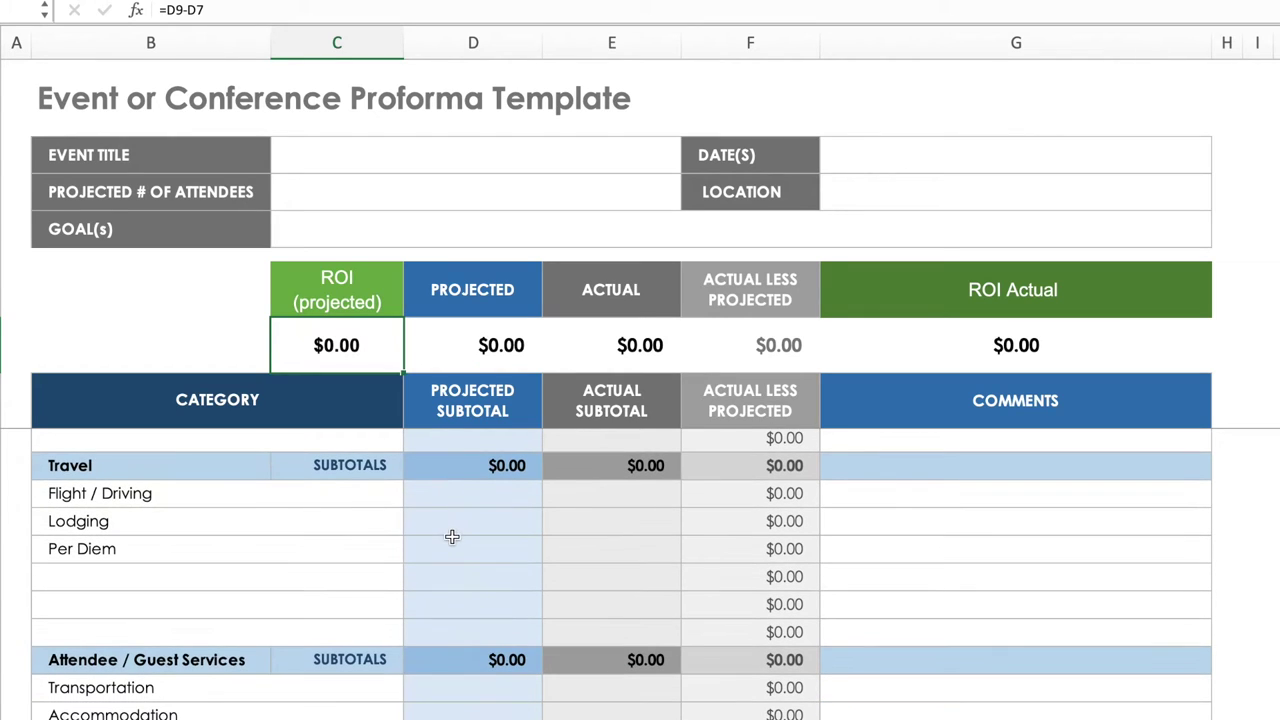
Examine the Flight / Driving, Lodging and Per Diem items under Travel, and the categories from Attendee / Guest Services through Other
click(185, 501)
click(181, 525)
click(175, 550)
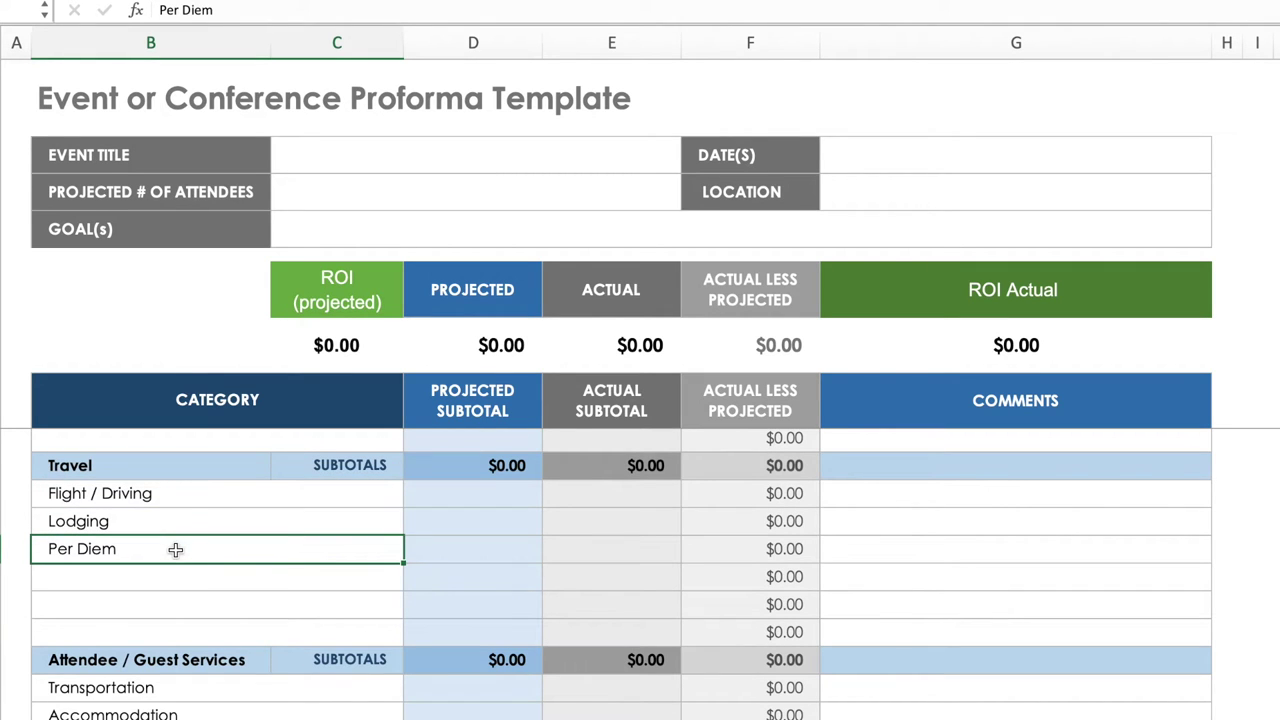
scroll(273, 581, down, 7)
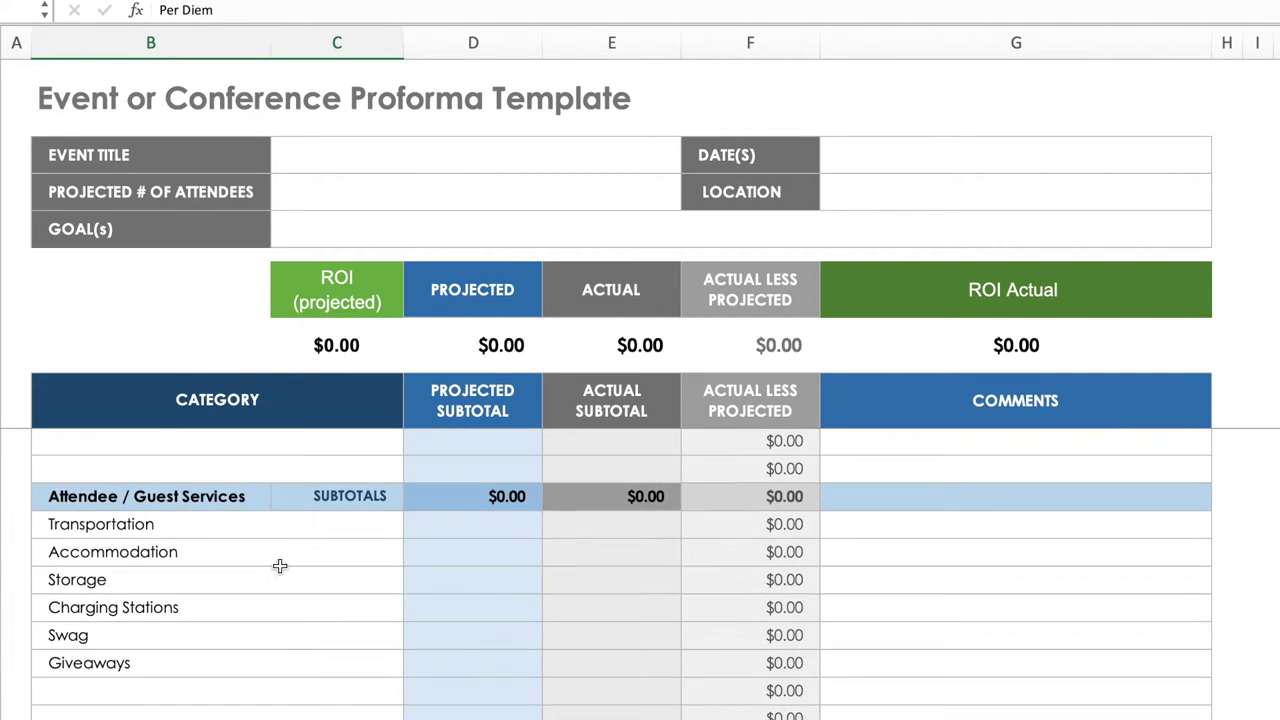
click(181, 505)
scroll(277, 596, down, 8)
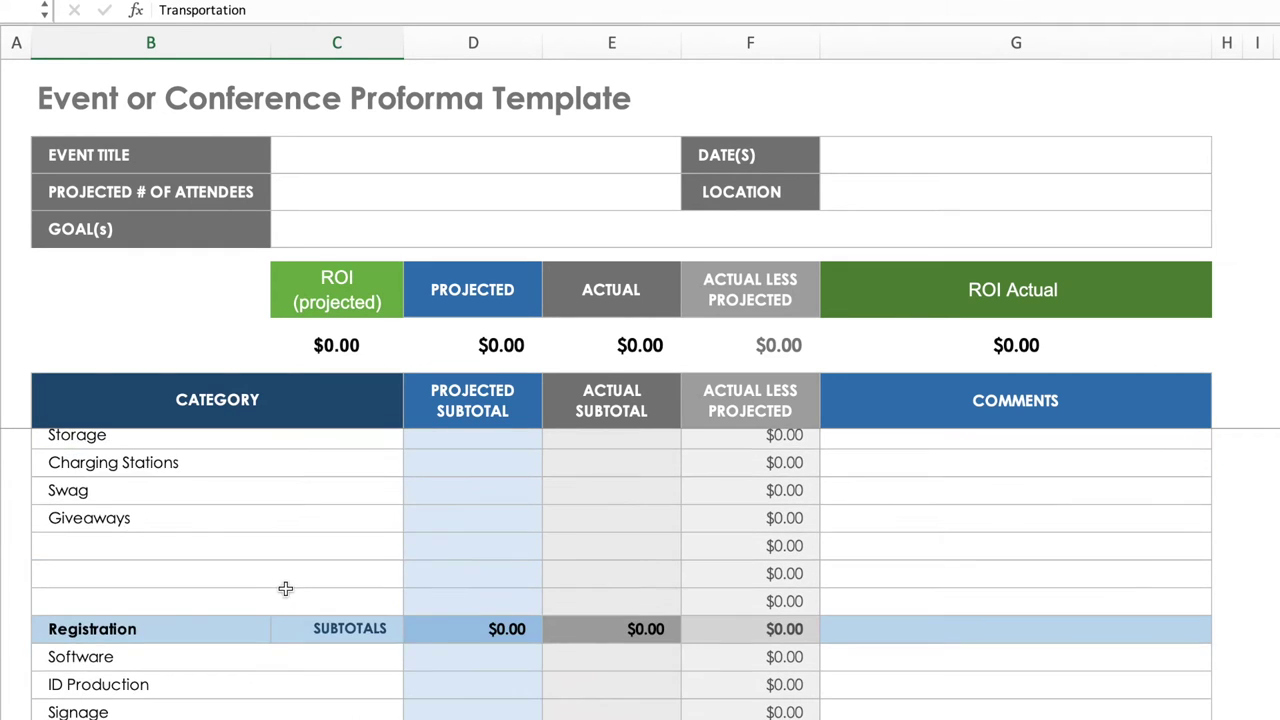
scroll(287, 587, down, 3)
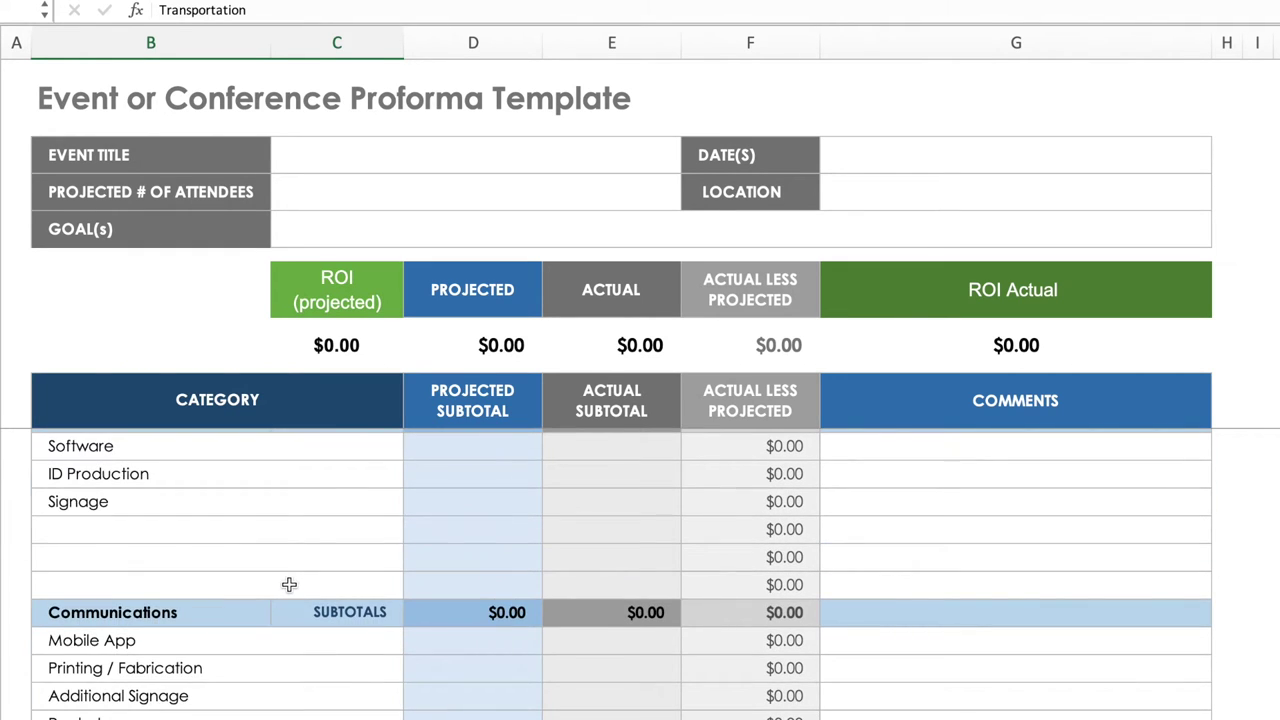
scroll(290, 580, down, 5)
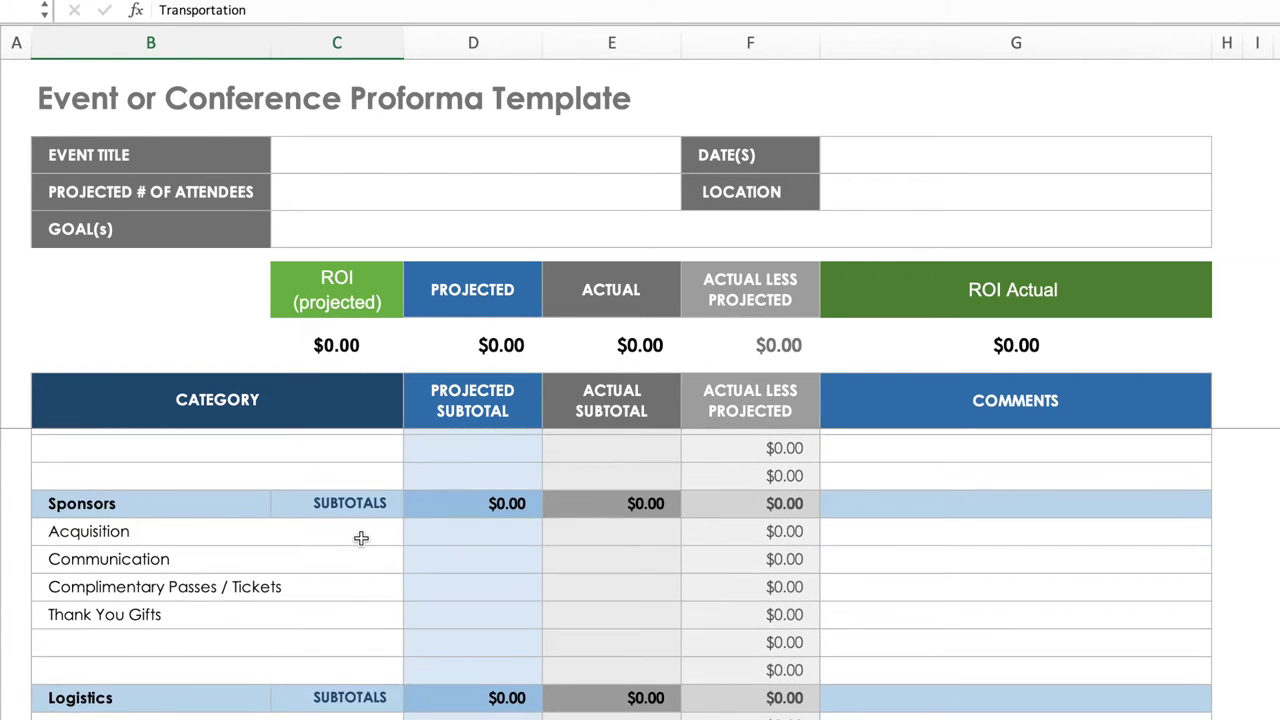
scroll(361, 538, down, 6)
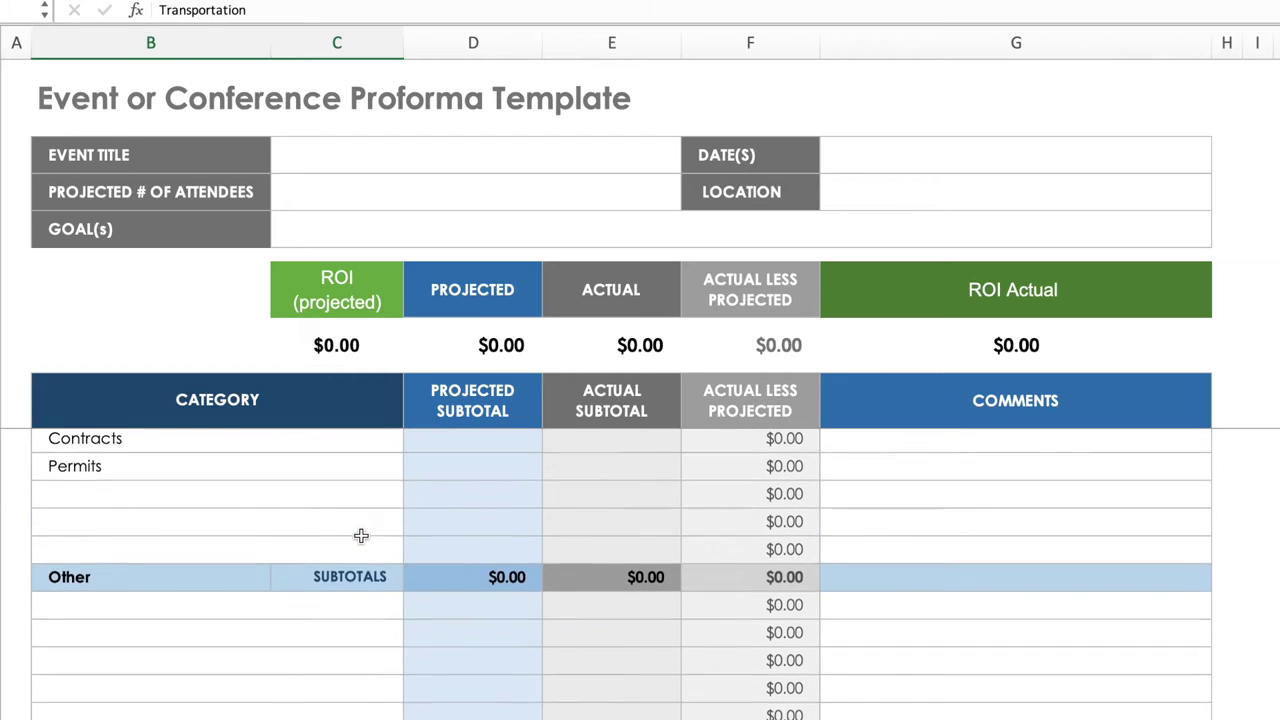
Inspect the formulas behind the overall Projected and Actual totals and the Revenue section's projected subtotal
scroll(361, 536, up, 15)
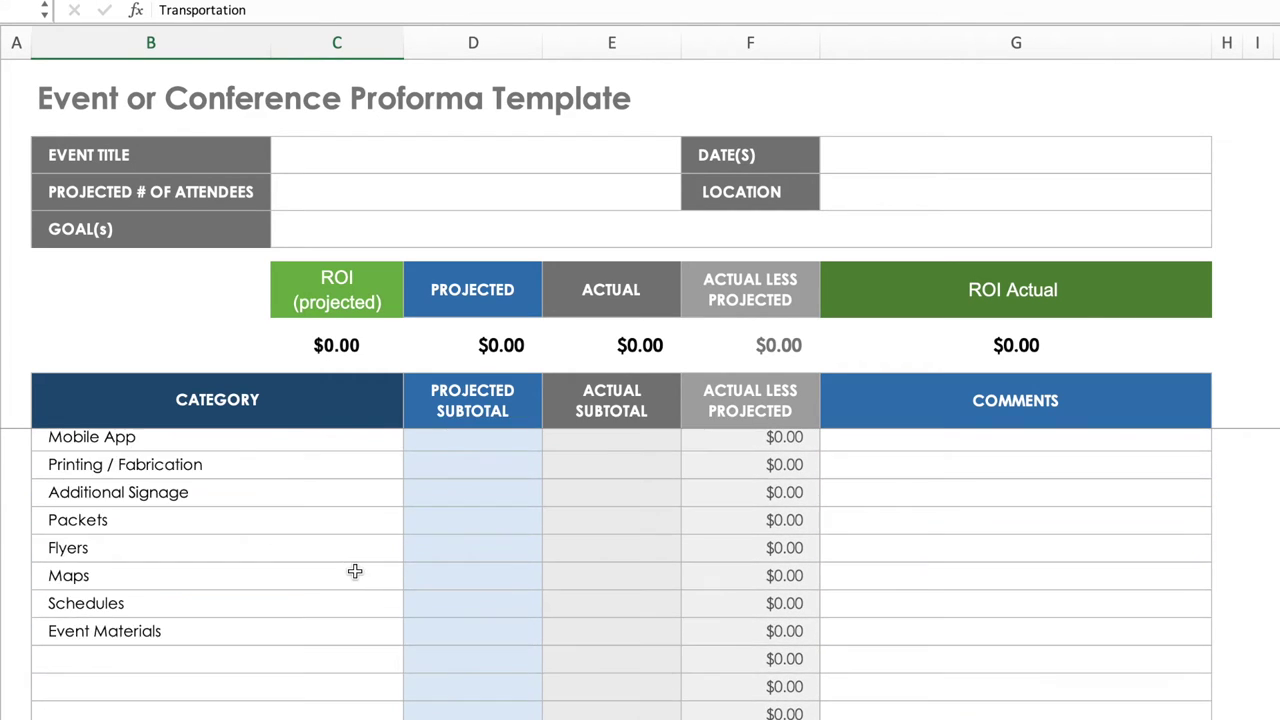
scroll(357, 567, up, 15)
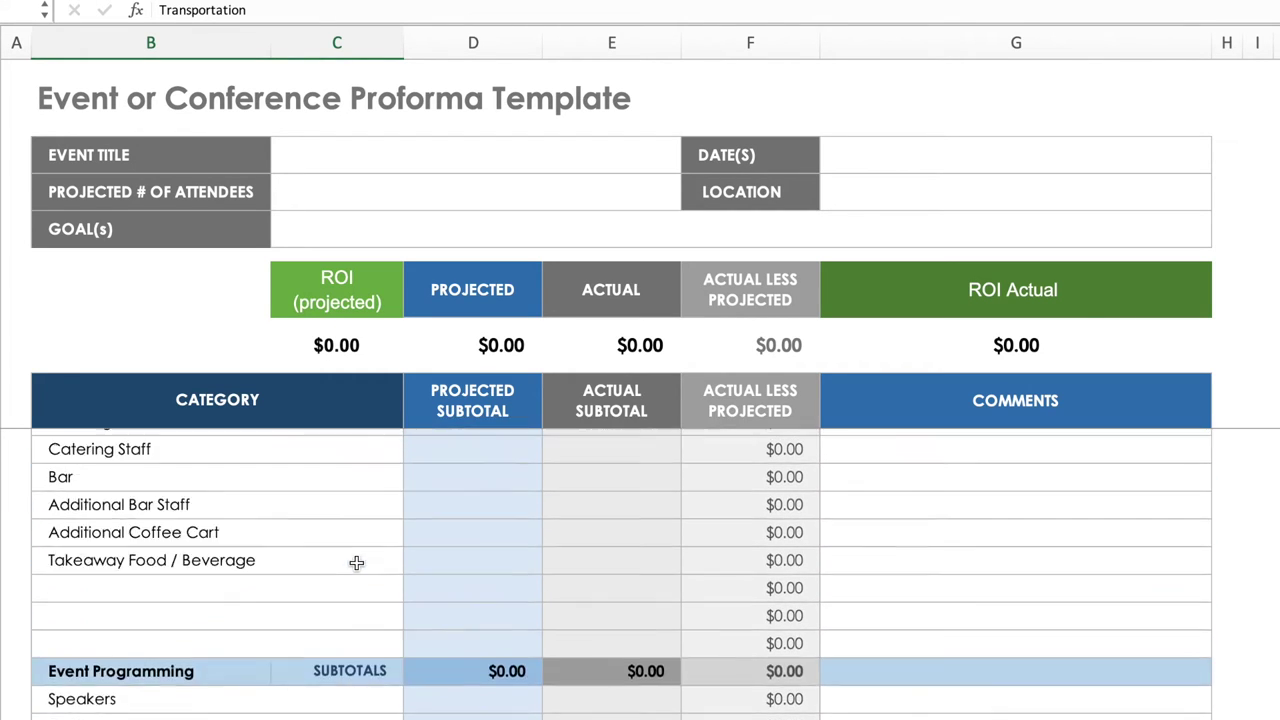
scroll(357, 565, up, 2)
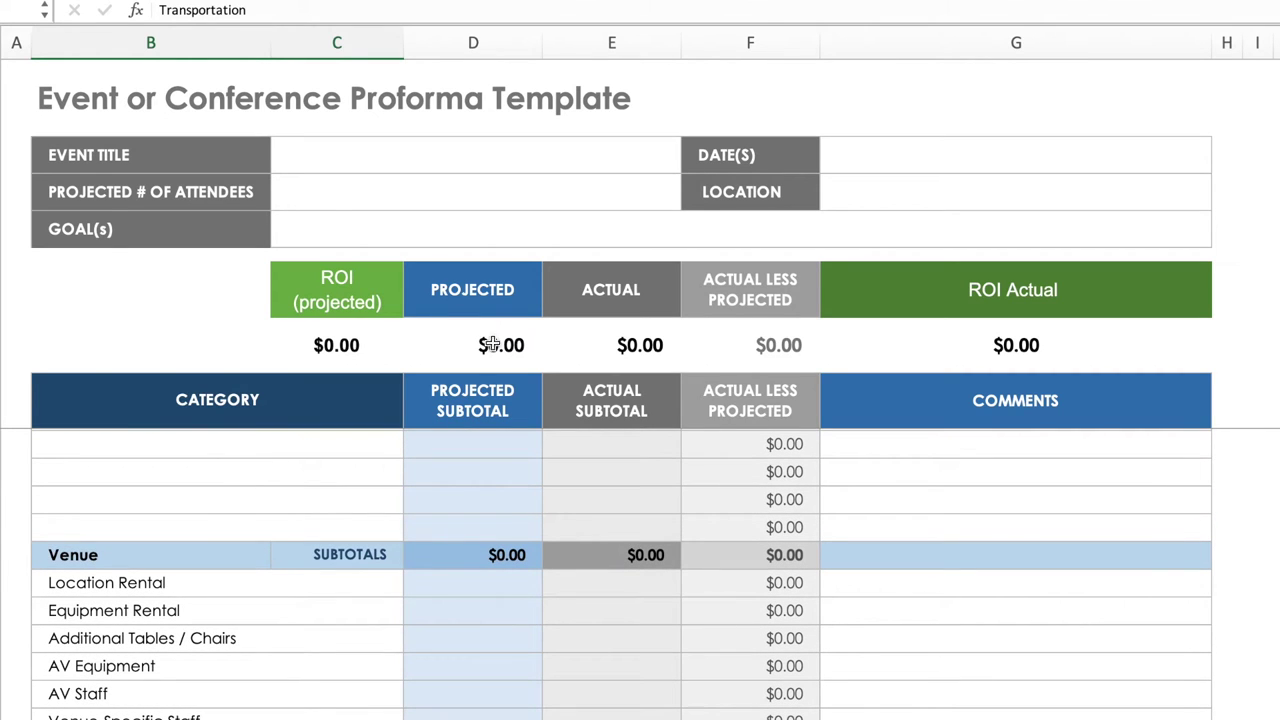
click(447, 339)
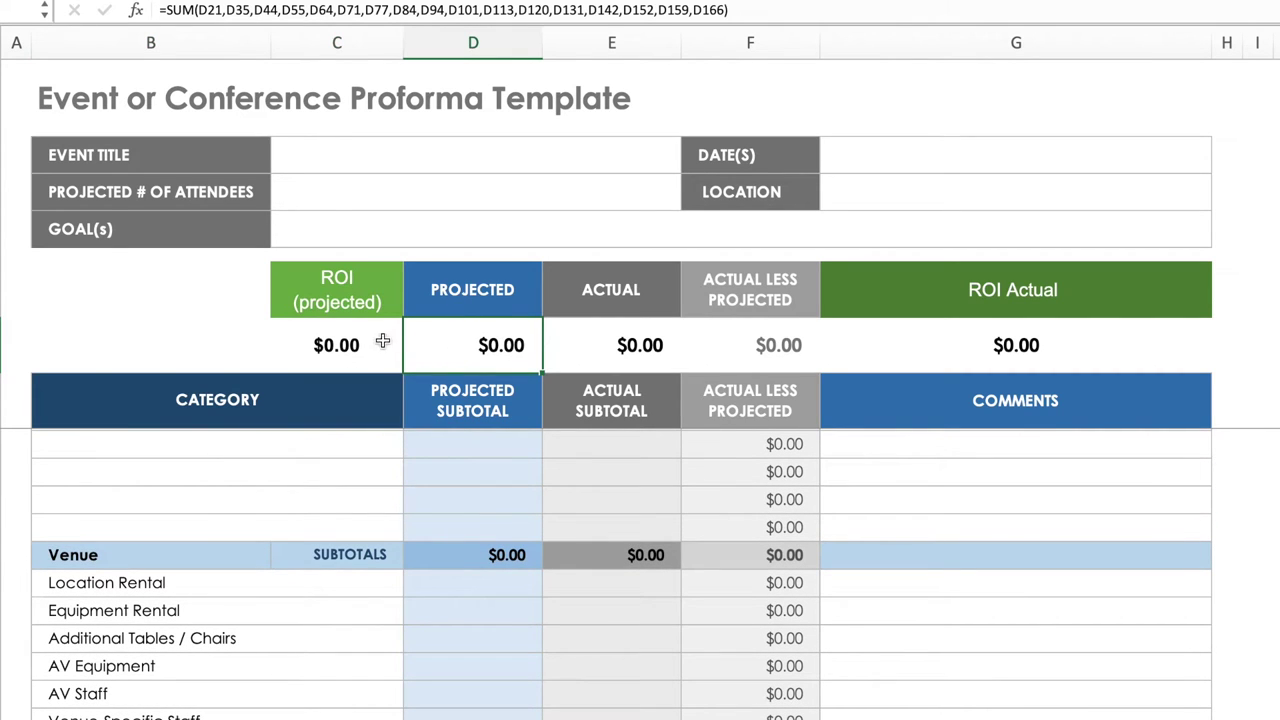
scroll(464, 538, down, 3)
scroll(464, 538, up, 5)
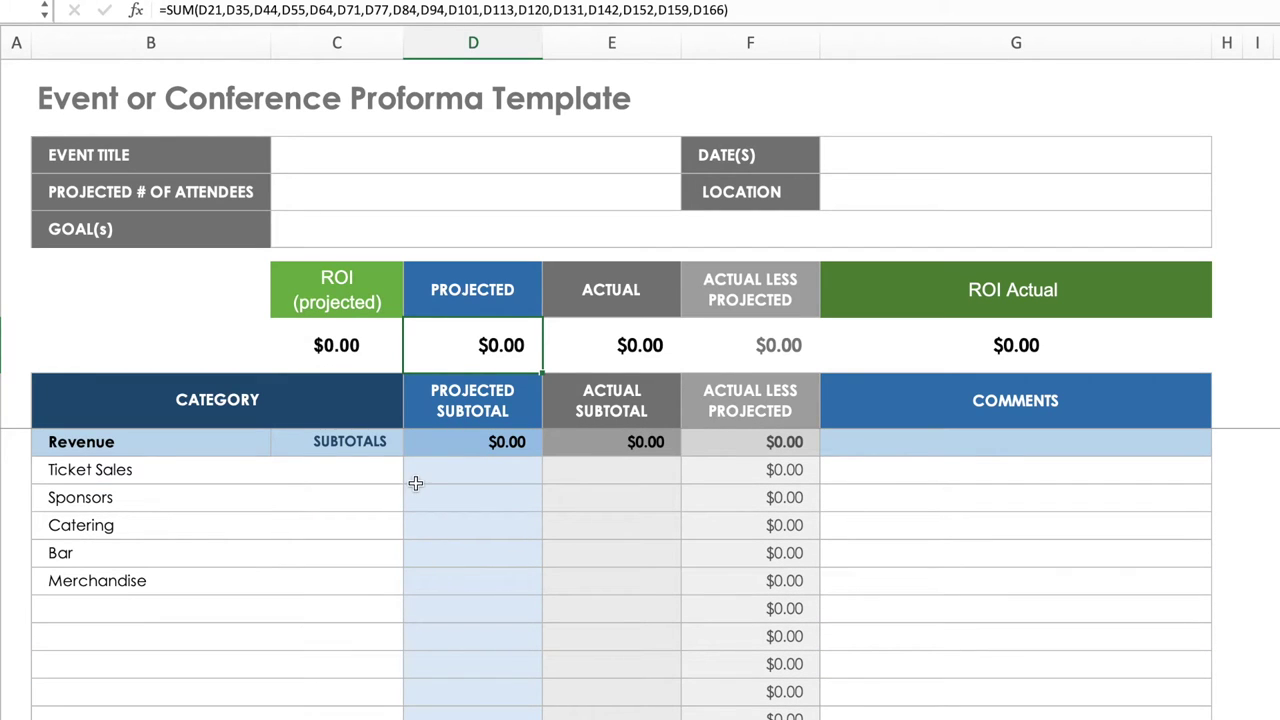
click(453, 451)
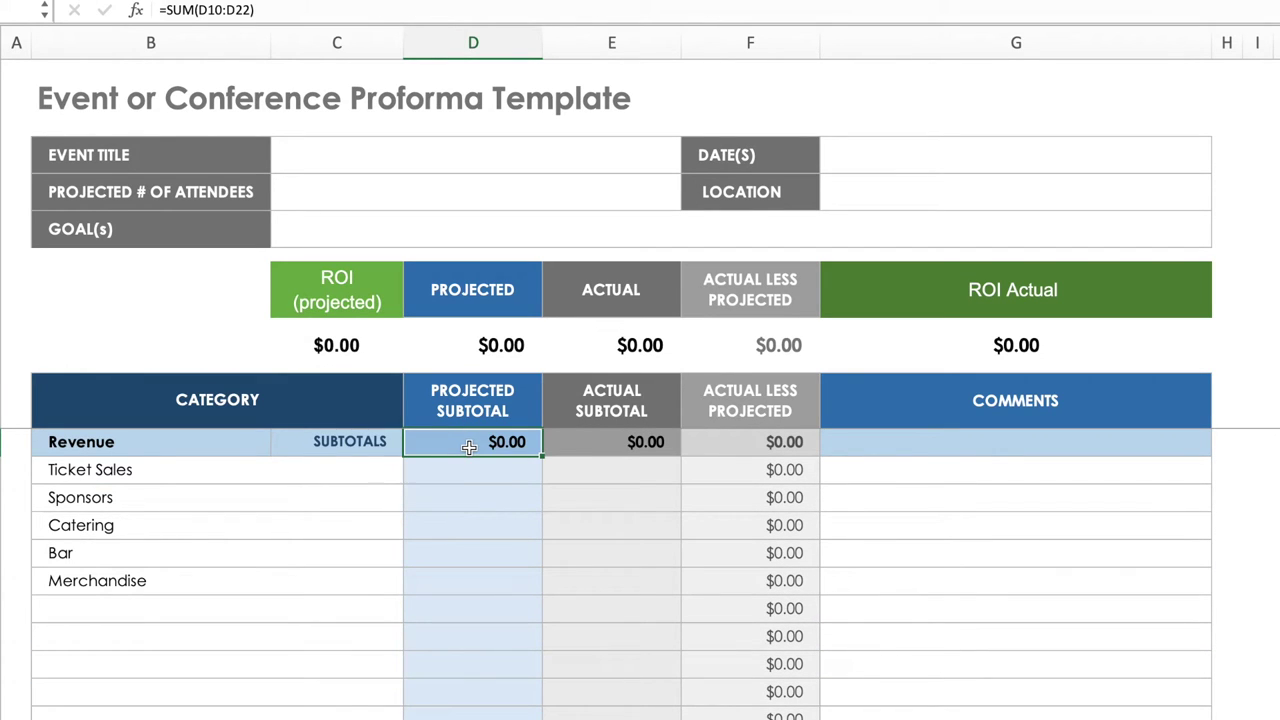
click(610, 407)
mouse_move(610, 407)
mouse_down()
mouse_move(586, 631)
mouse_move(592, 716)
mouse_move(579, 484)
mouse_move(592, 400)
mouse_up()
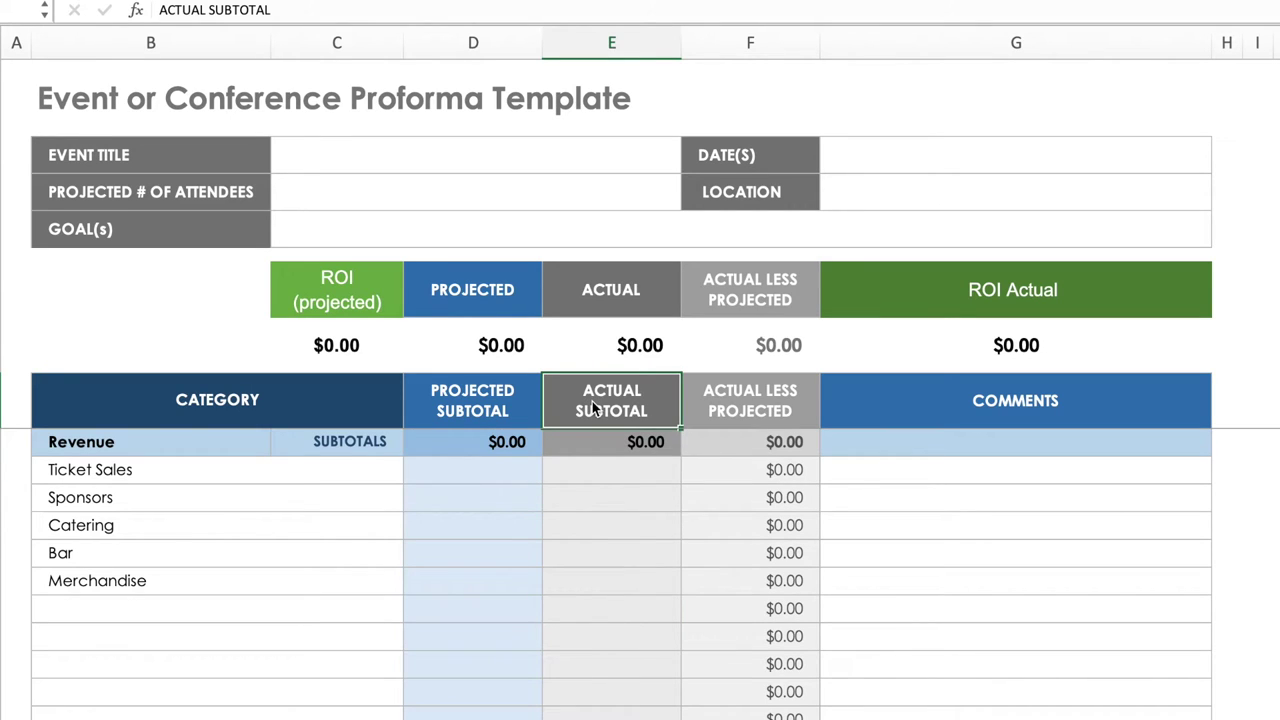
click(638, 342)
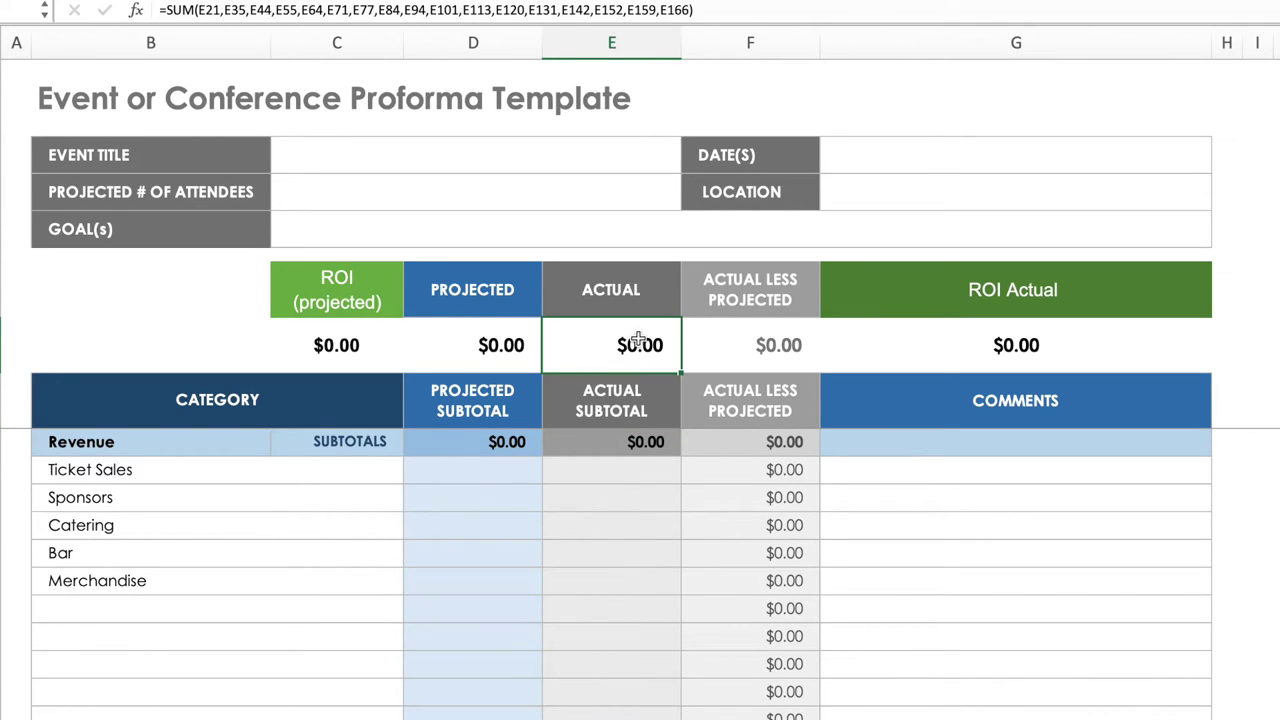
Inspect the formulas behind the overall Actual Less Projected and ROI Actual figures
click(635, 304)
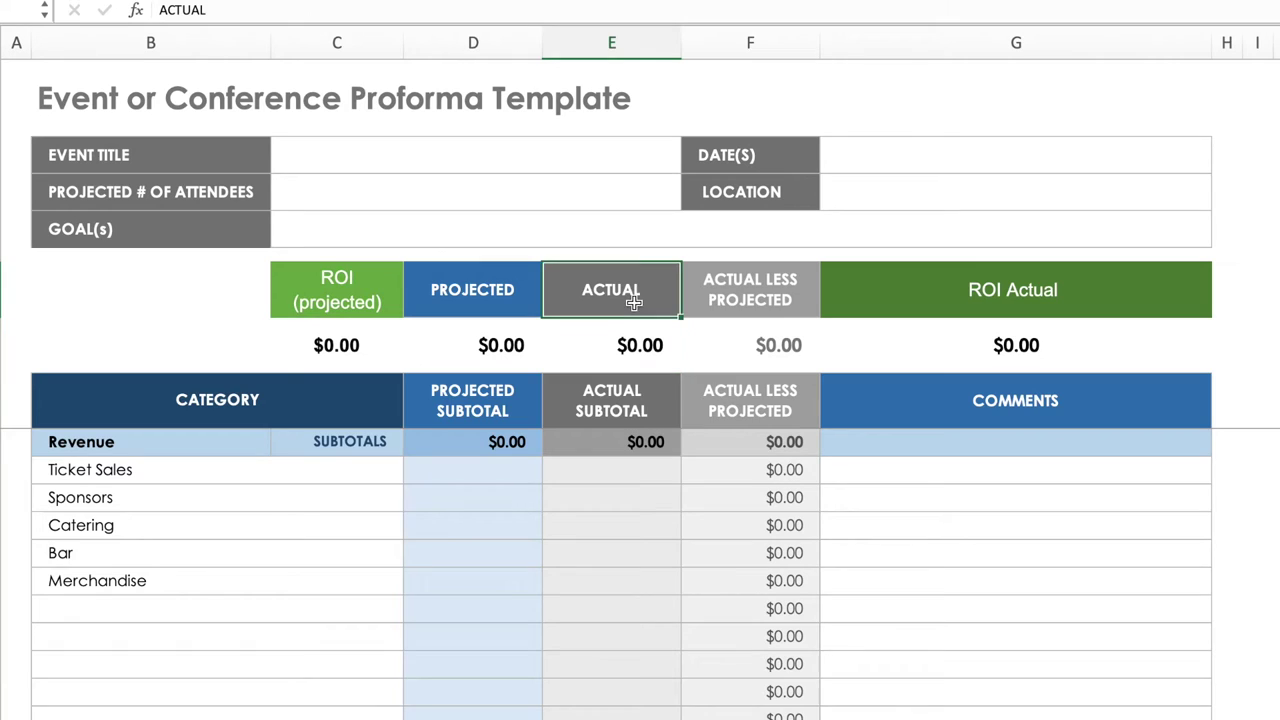
click(739, 345)
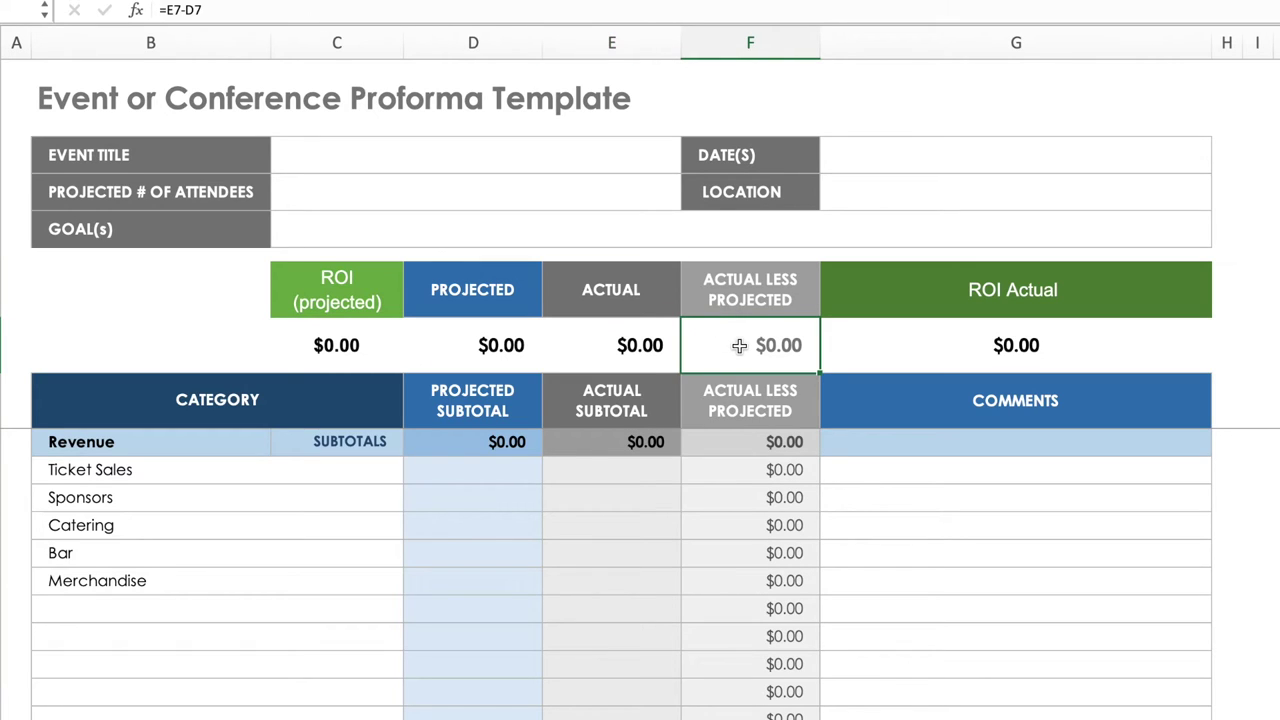
click(969, 349)
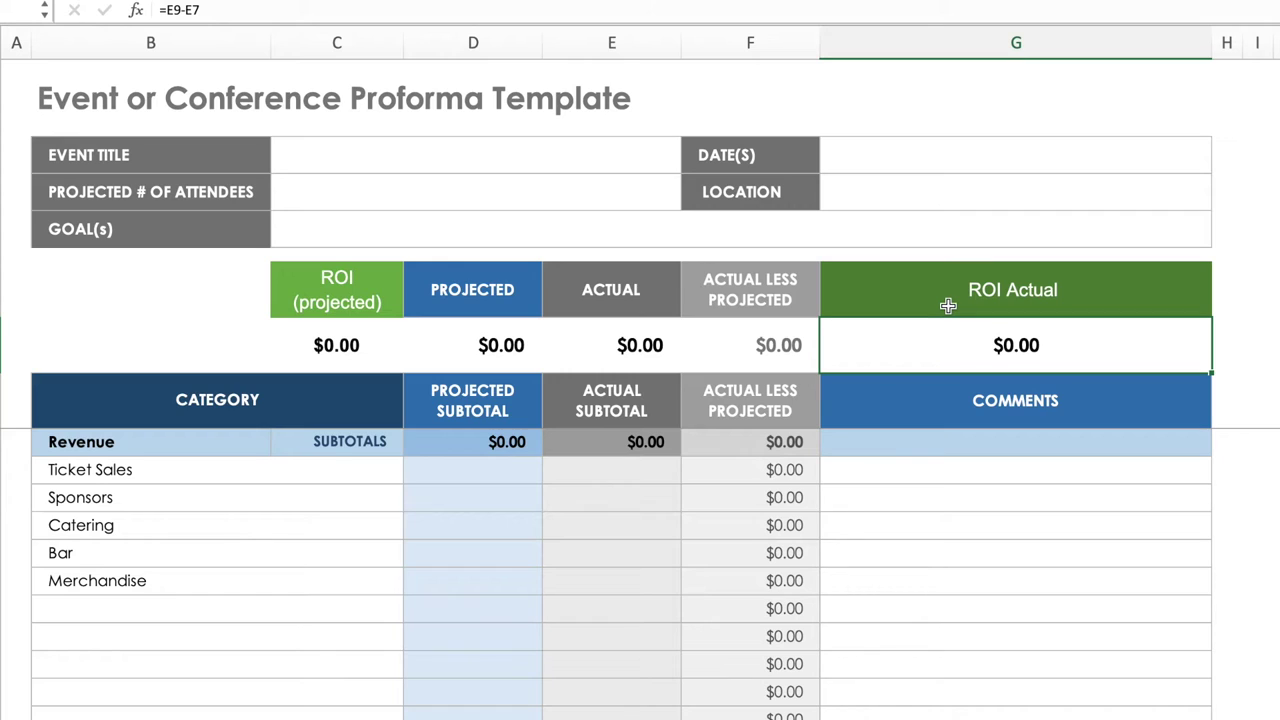
drag(948, 305, 943, 323)
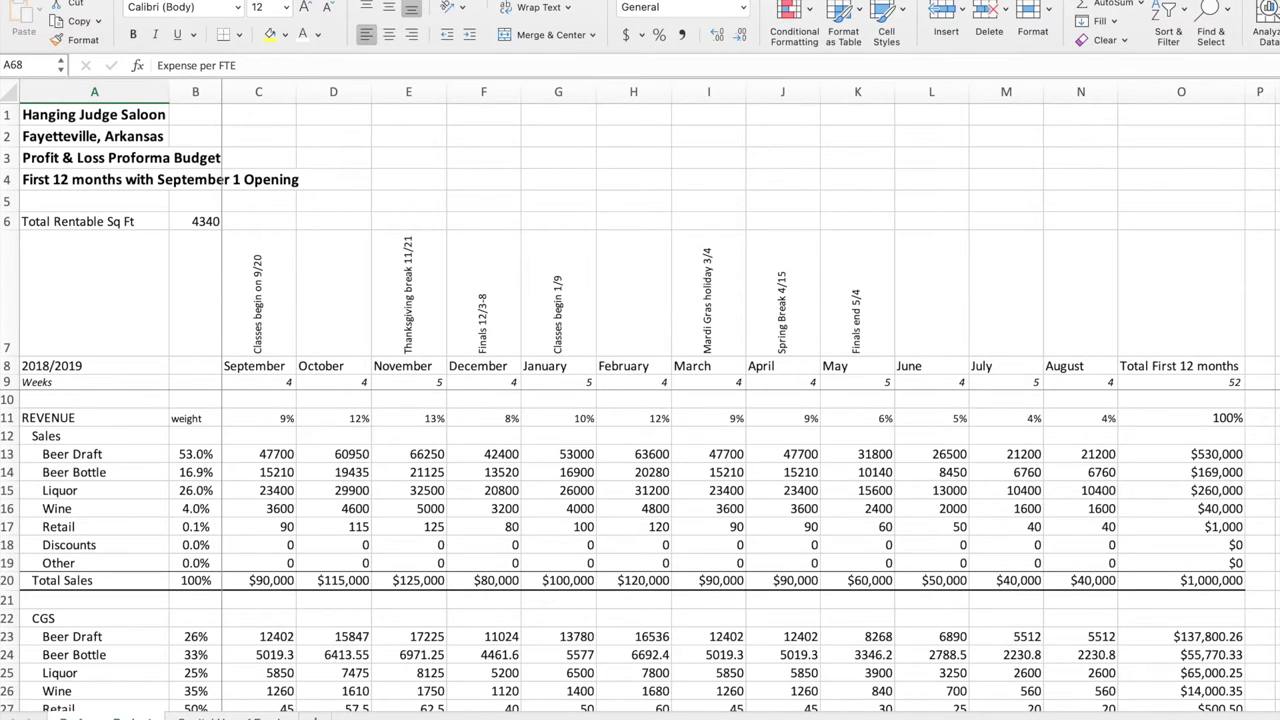
Switch to the Hanging Judge Saloon Profit & Loss Proforma Budget and review its monthly revenue, sales categories and weights
scroll(640, 550, down, 2)
scroll(640, 550, up, 2)
click(1275, 508)
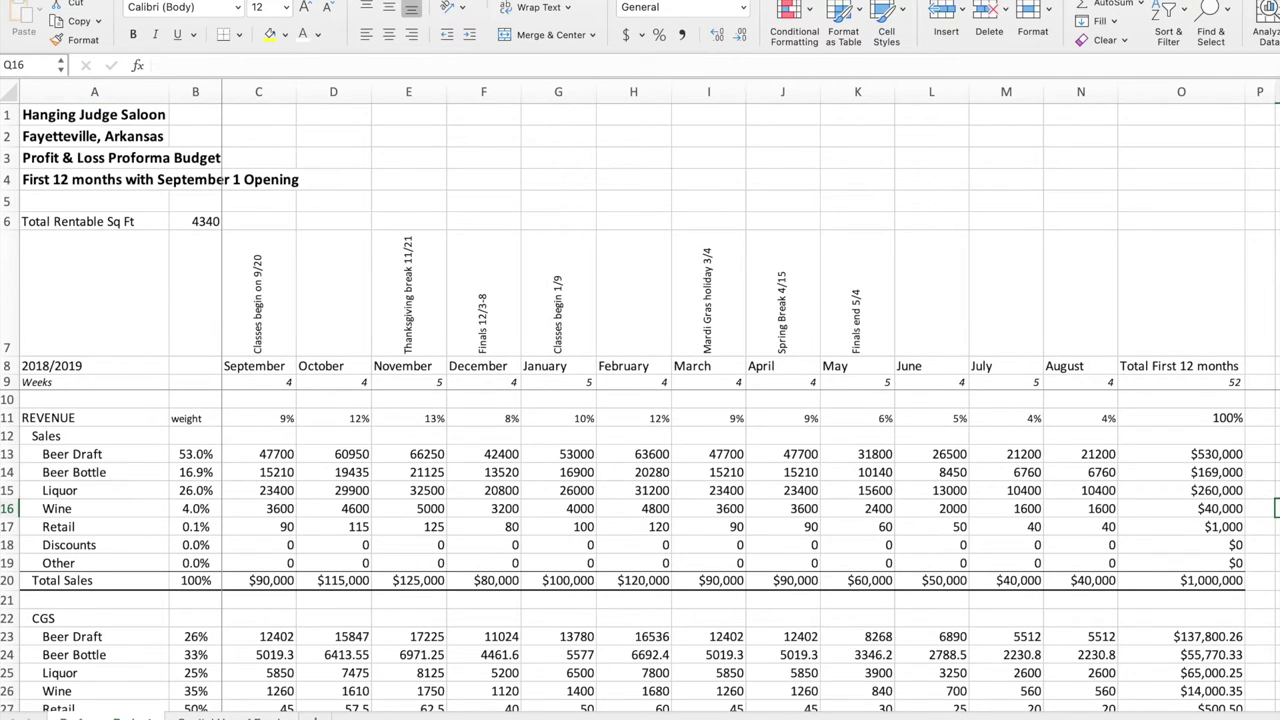
scroll(640, 550, down, 4)
scroll(1174, 400, down, 4)
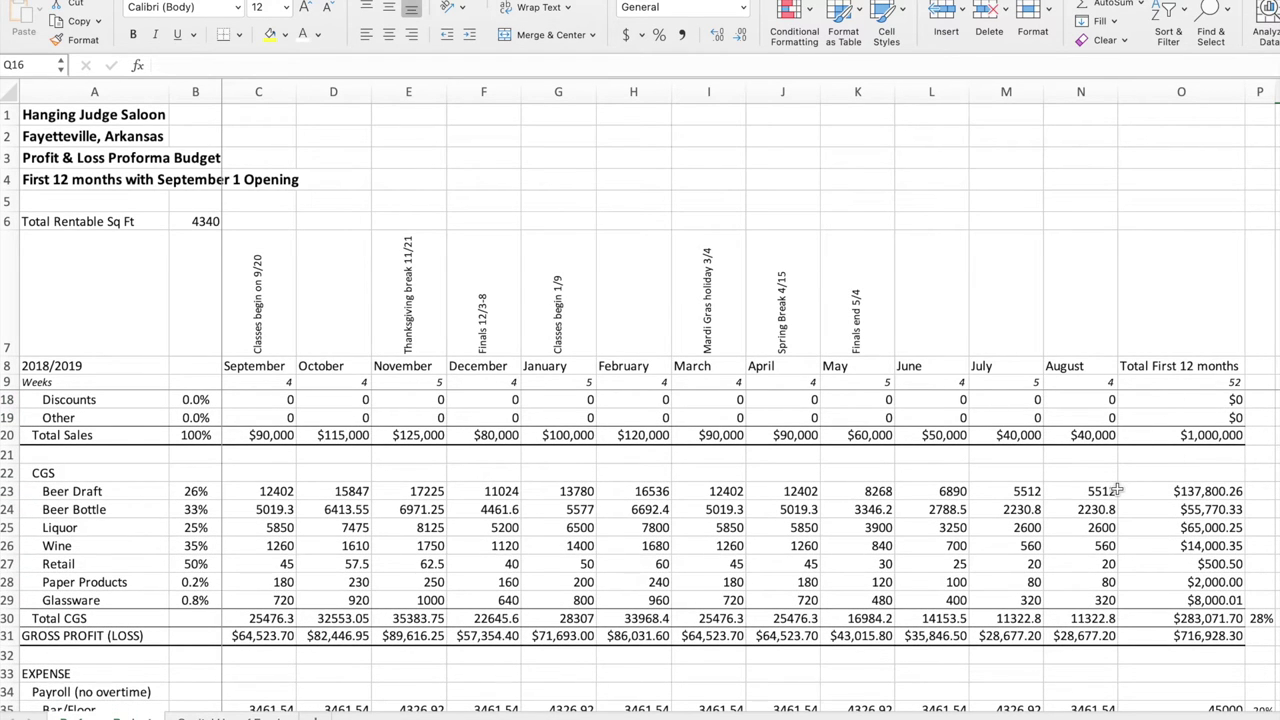
scroll(1113, 487, up, 5)
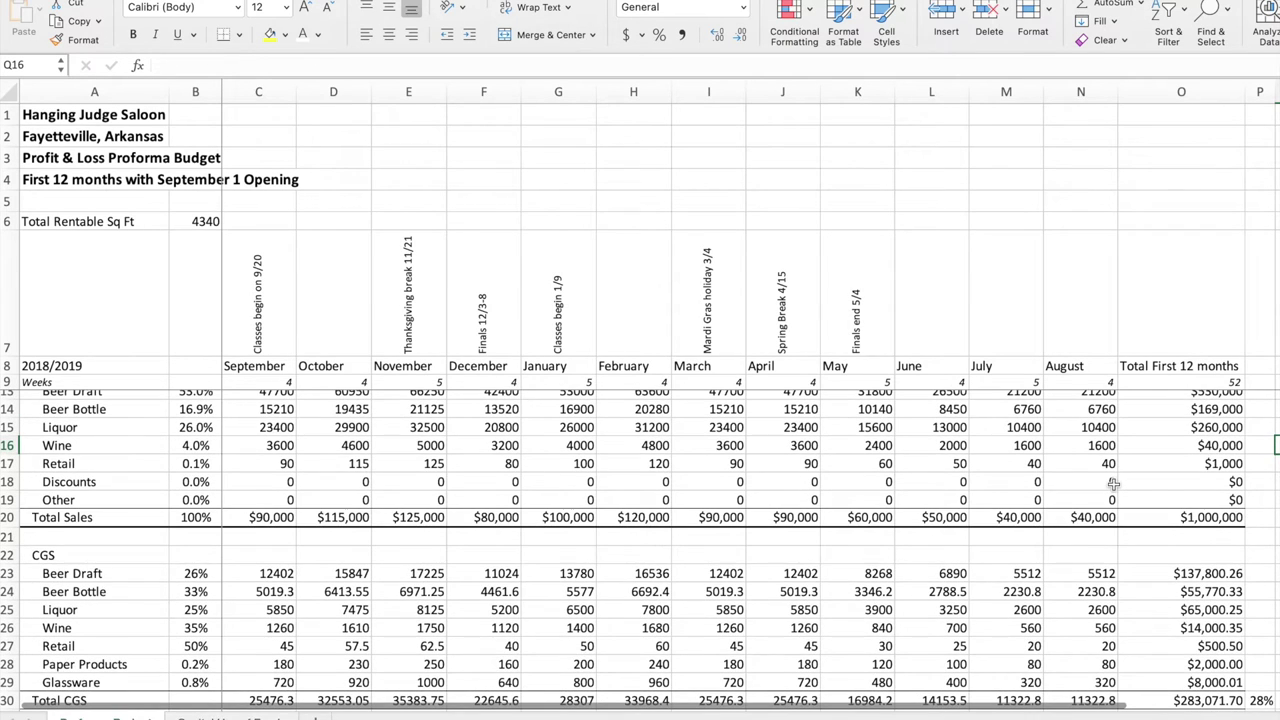
scroll(1113, 485, up, 3)
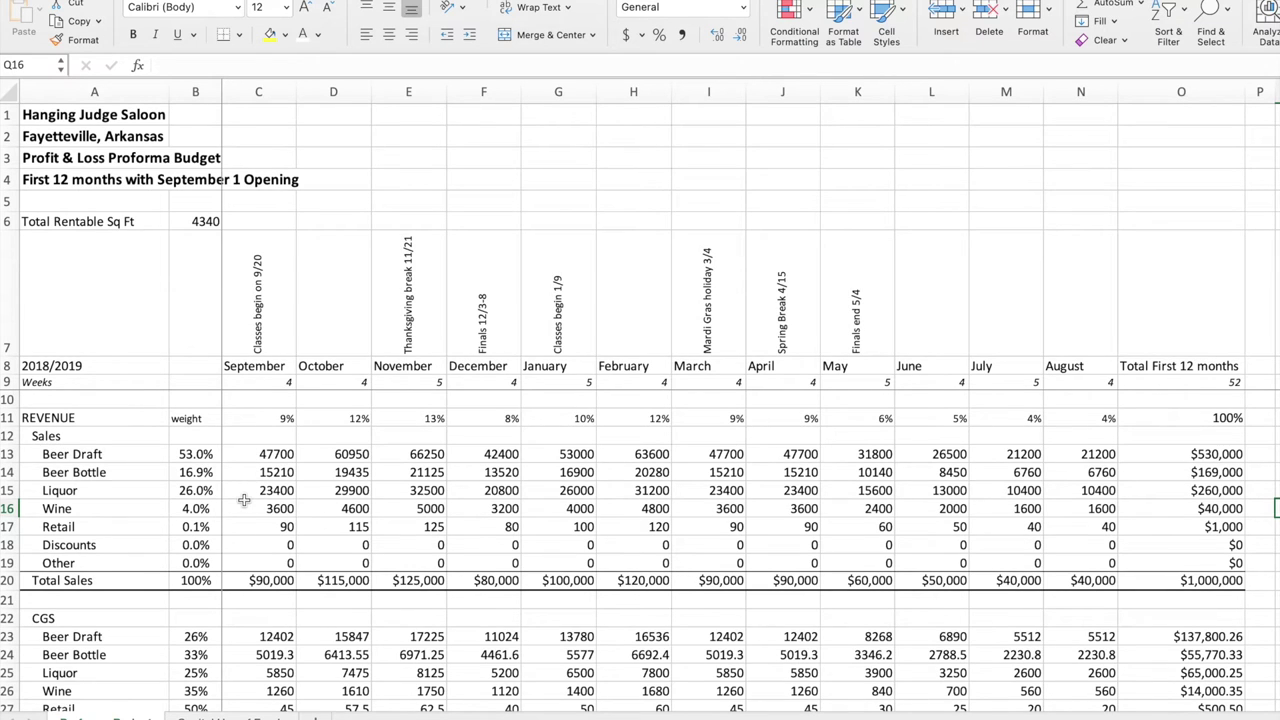
scroll(243, 500, down, 2)
scroll(243, 500, up, 2)
Review the CGS line items, Total CGS and Gross Profit (Loss) rows across the twelve months
scroll(683, 512, down, 3)
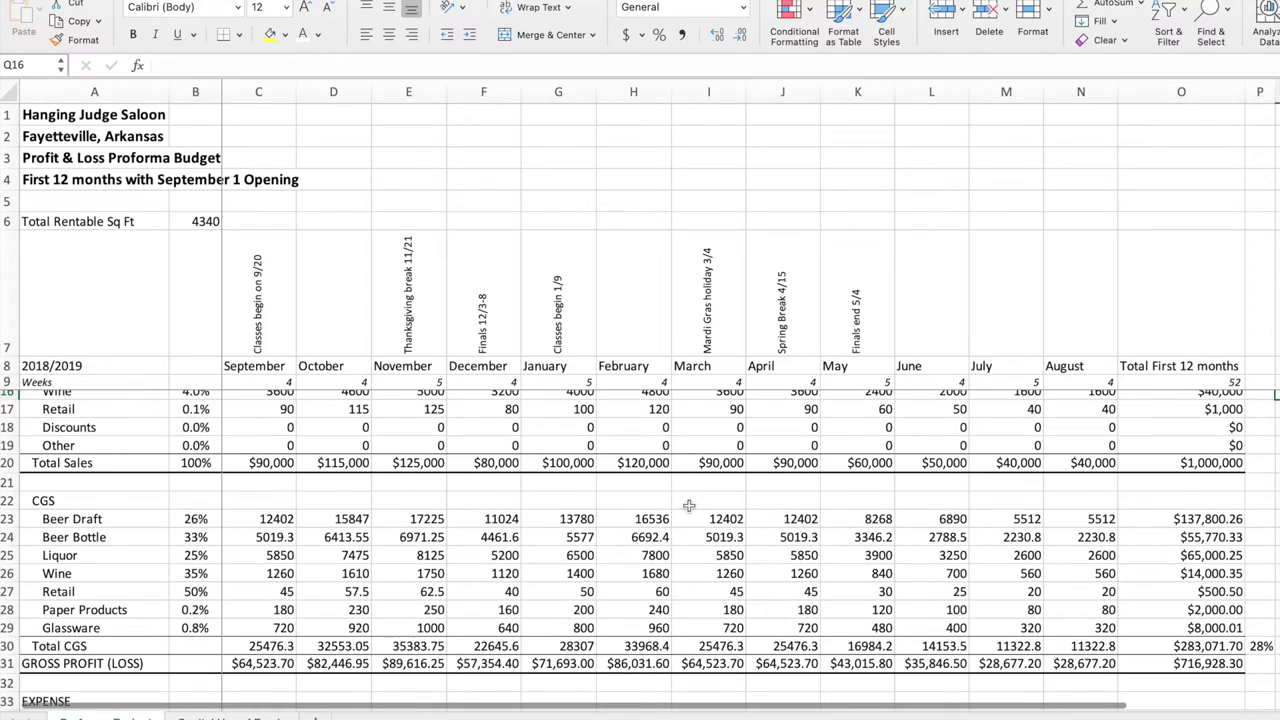
scroll(450, 520, down, 3)
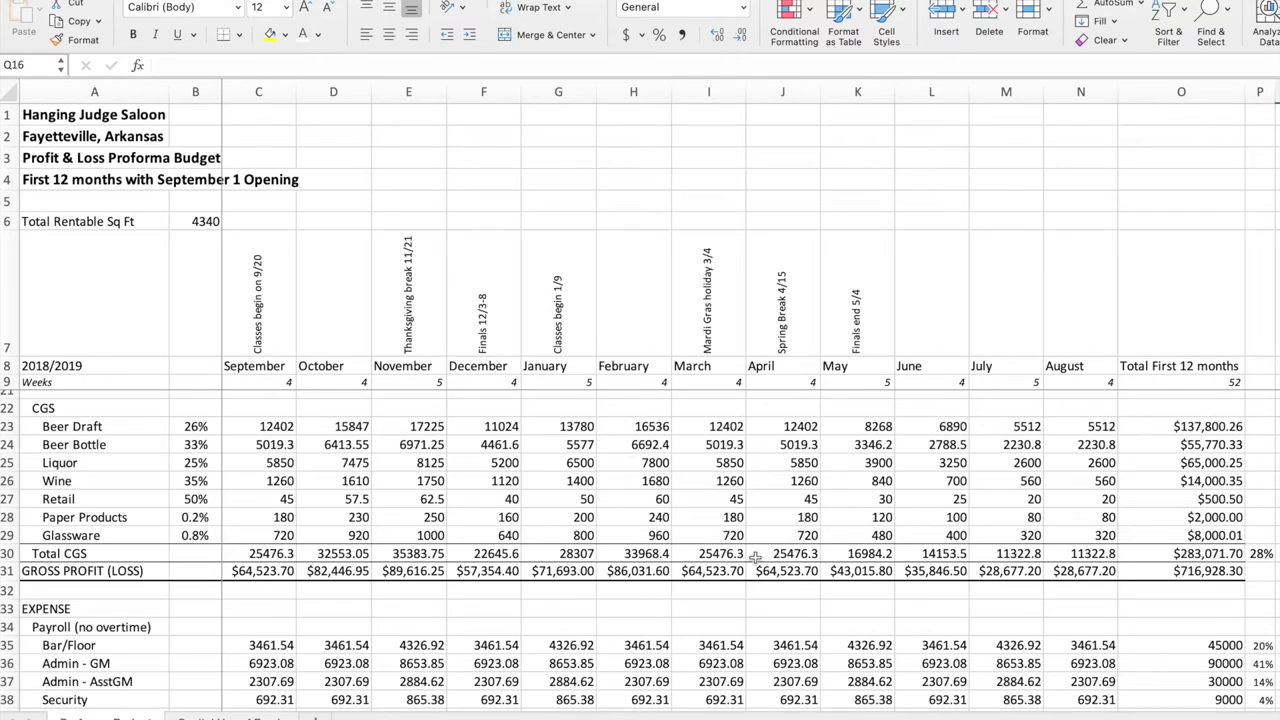
scroll(667, 555, down, 2)
scroll(667, 557, down, 1)
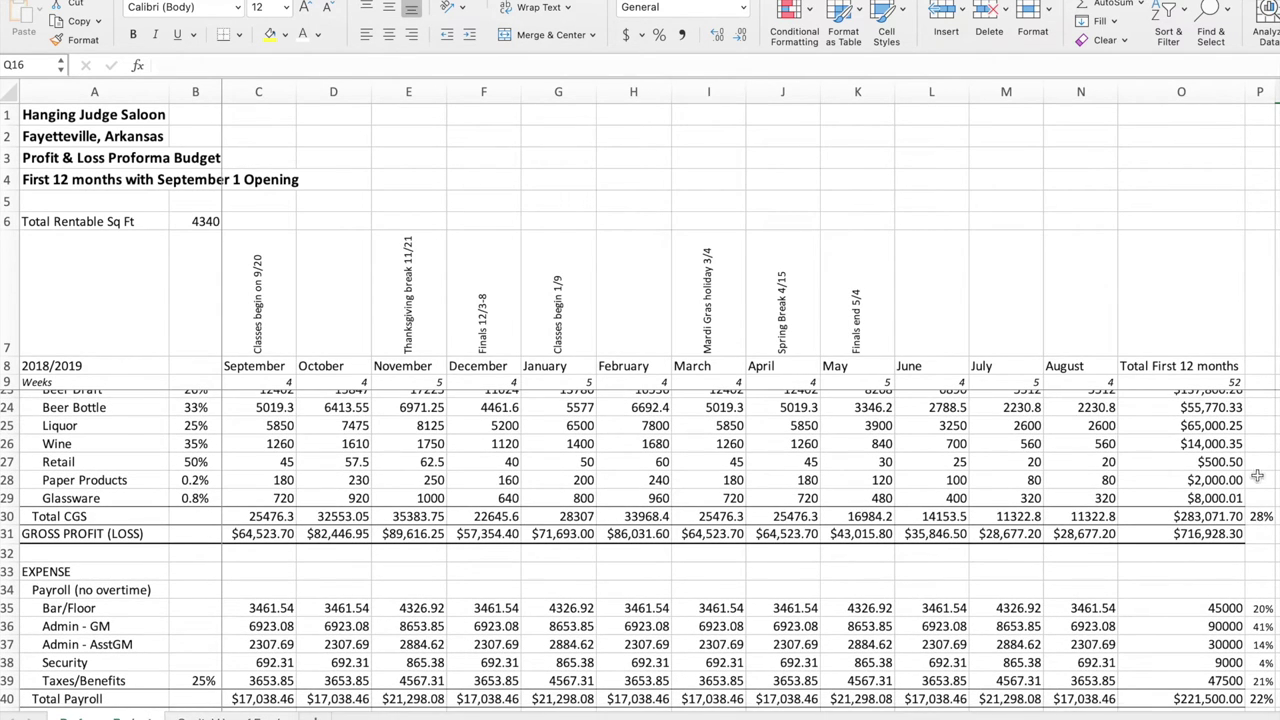
Examine the Expense section's payroll, utilities, R&M, rent and insurance items with their variable and fixed totals
scroll(495, 559, down, 6)
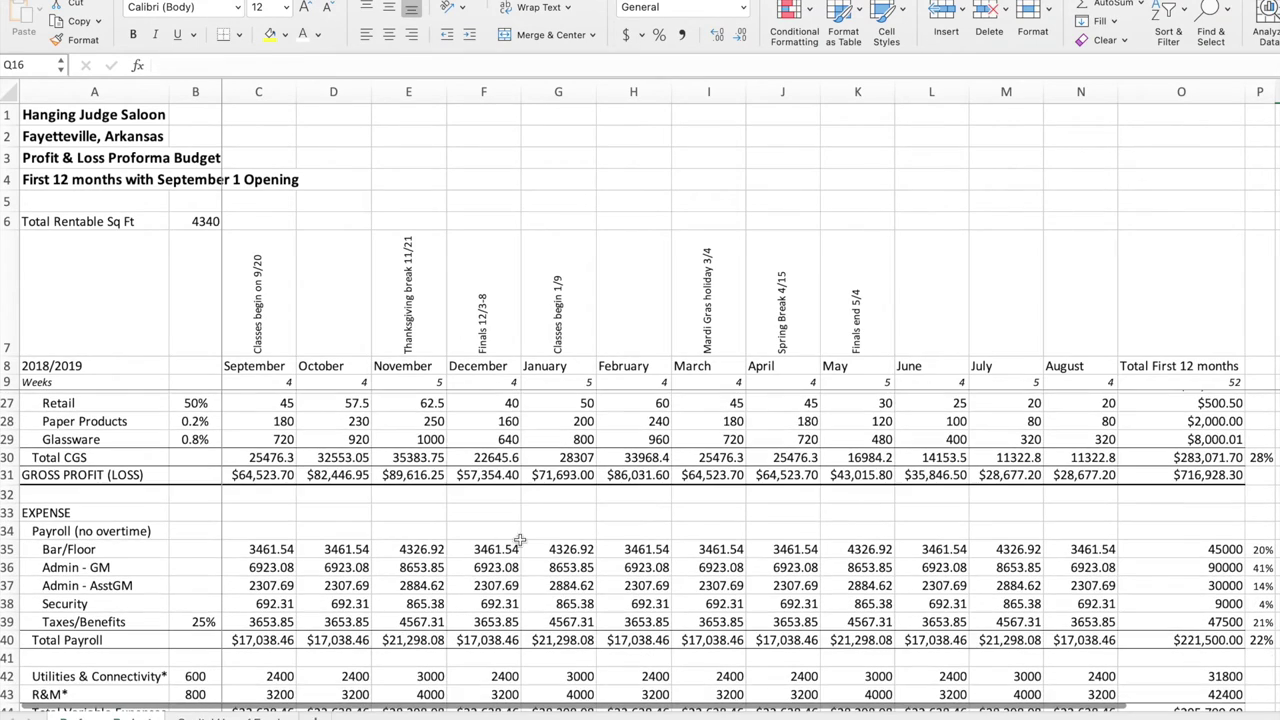
scroll(558, 517, down, 3)
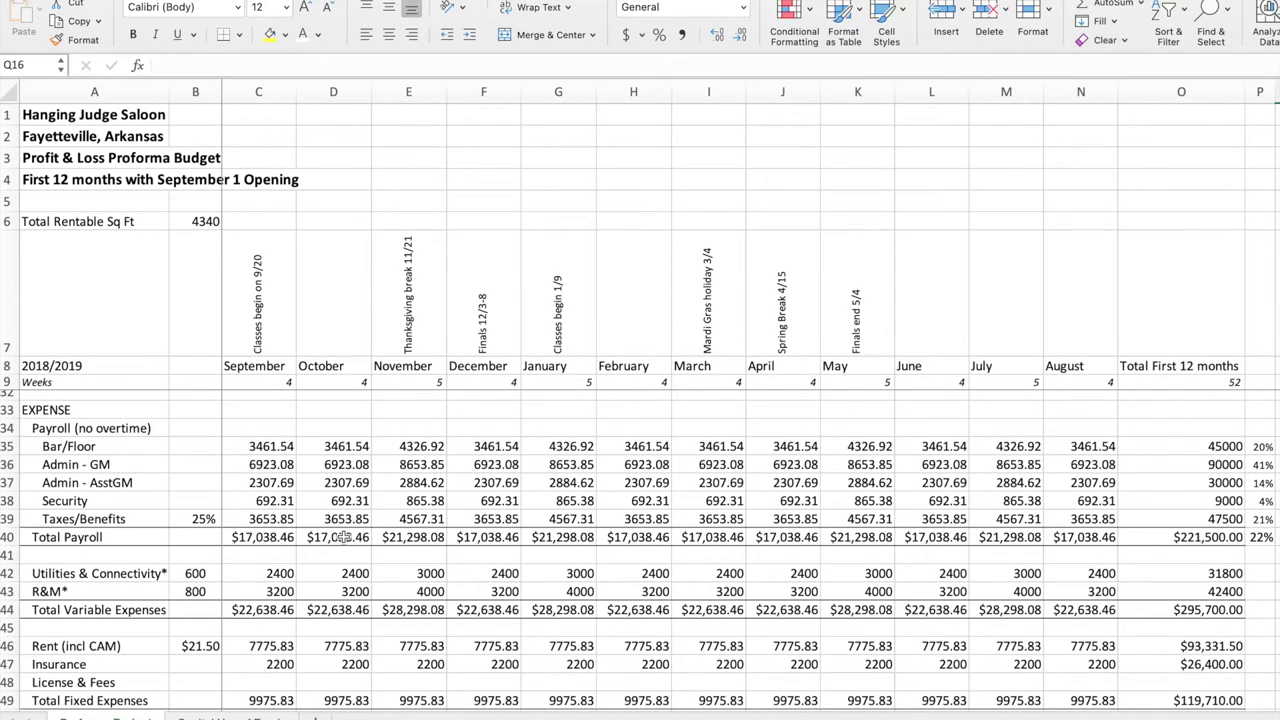
scroll(322, 520, down, 6)
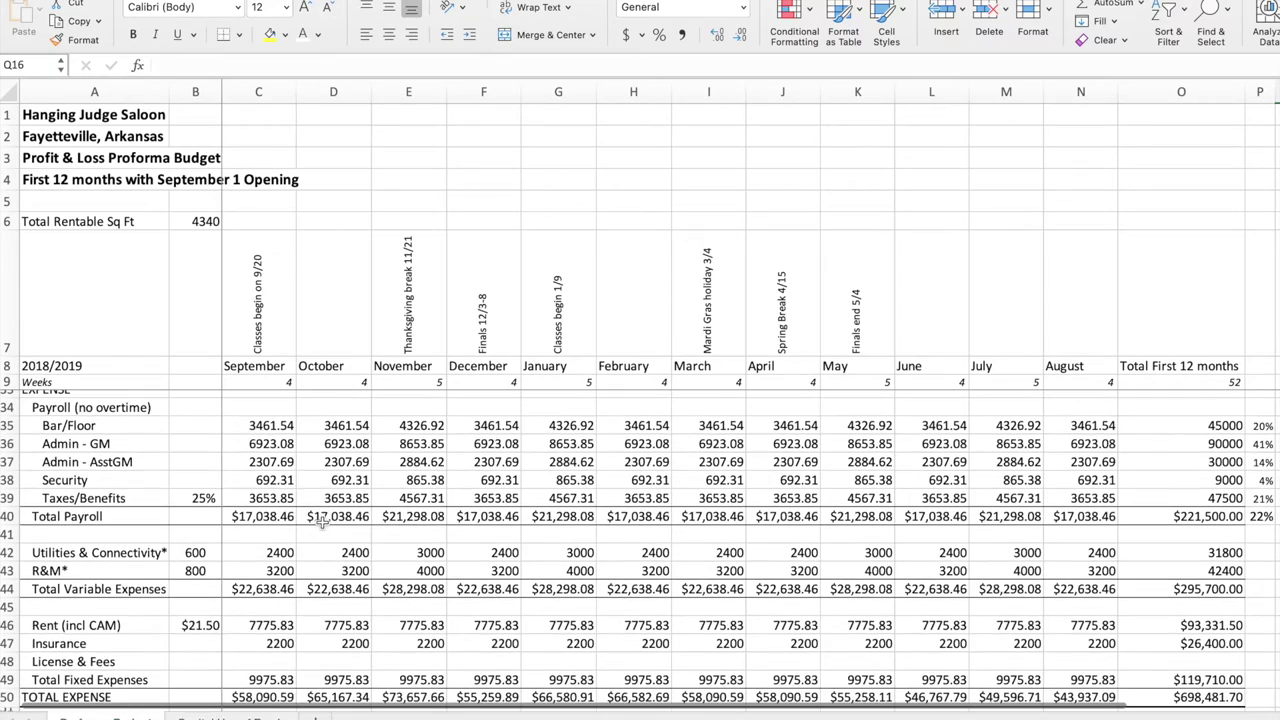
scroll(322, 520, down, 5)
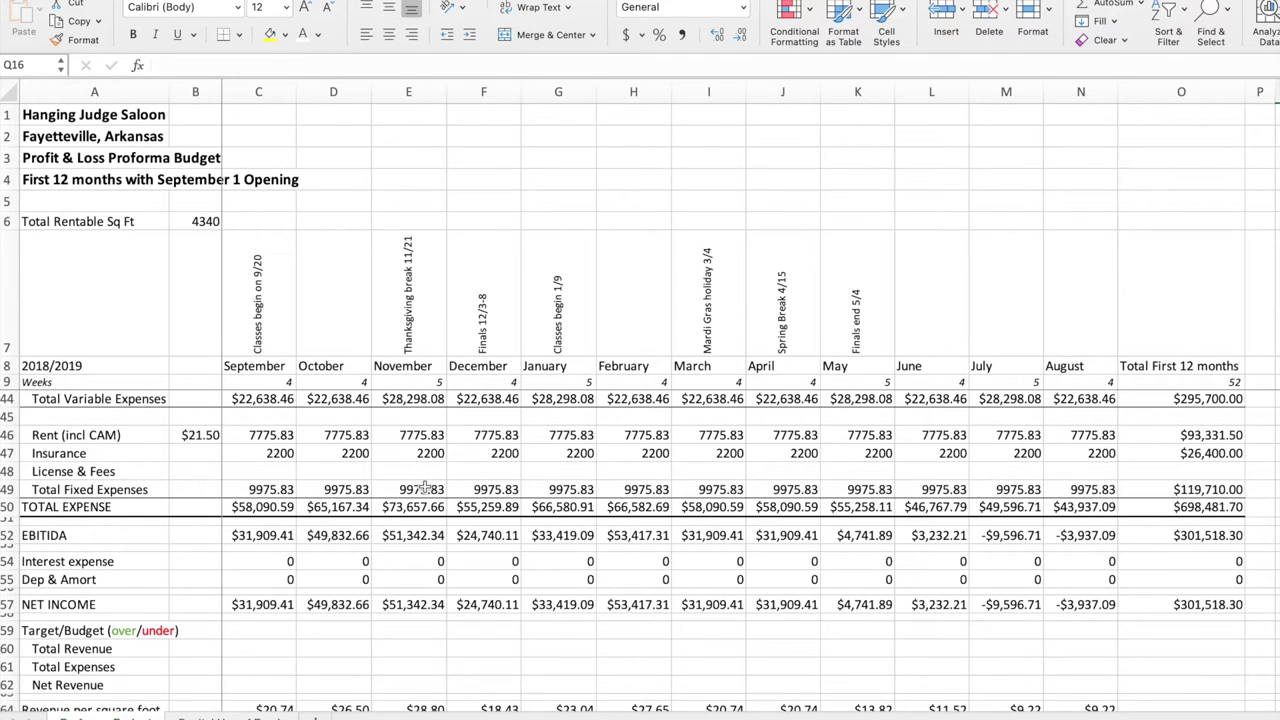
Review the Total Expense, EBITIDA and Net Income rows and the Target/Budget and per-square-foot measures
scroll(424, 487, down, 2)
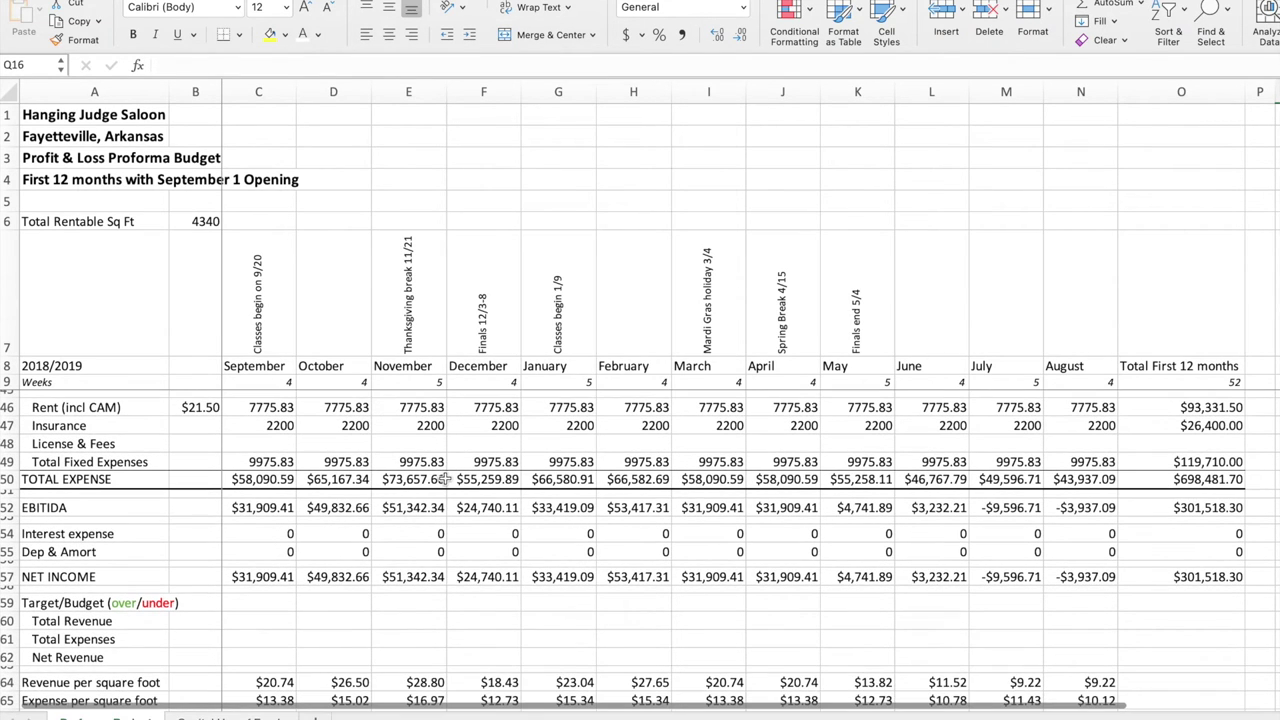
scroll(444, 479, down, 2)
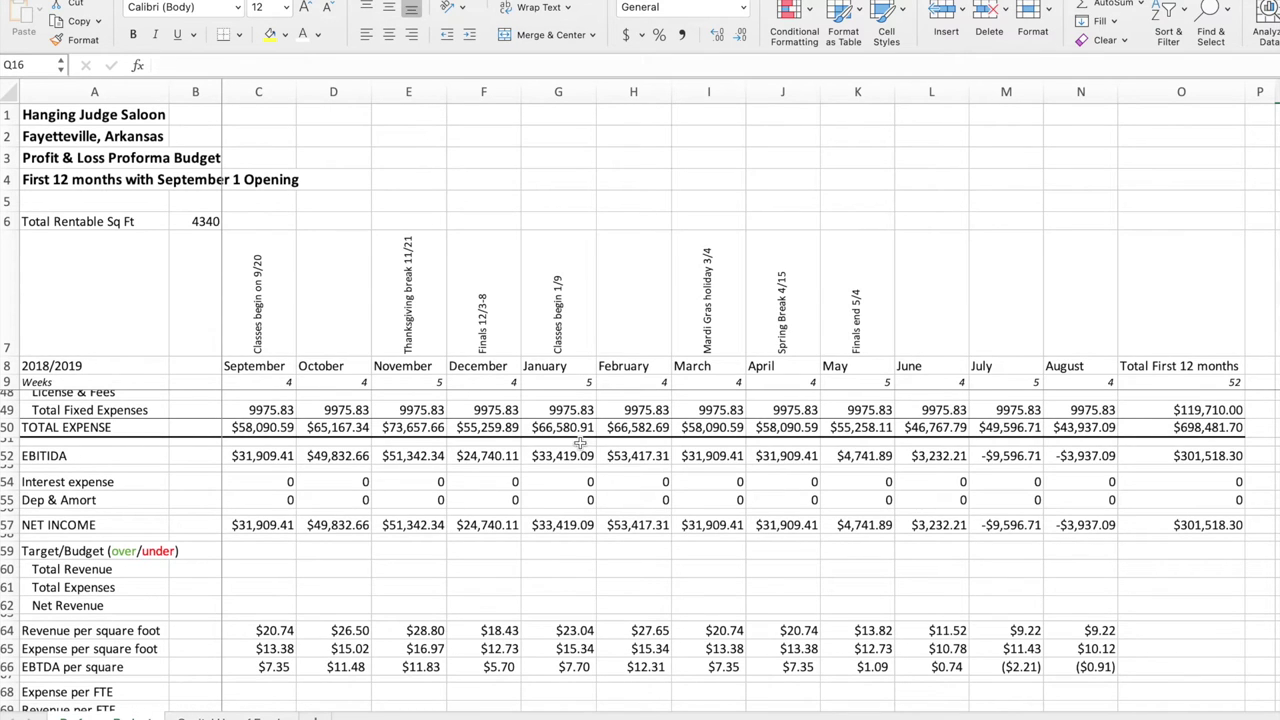
scroll(580, 585, down, 3)
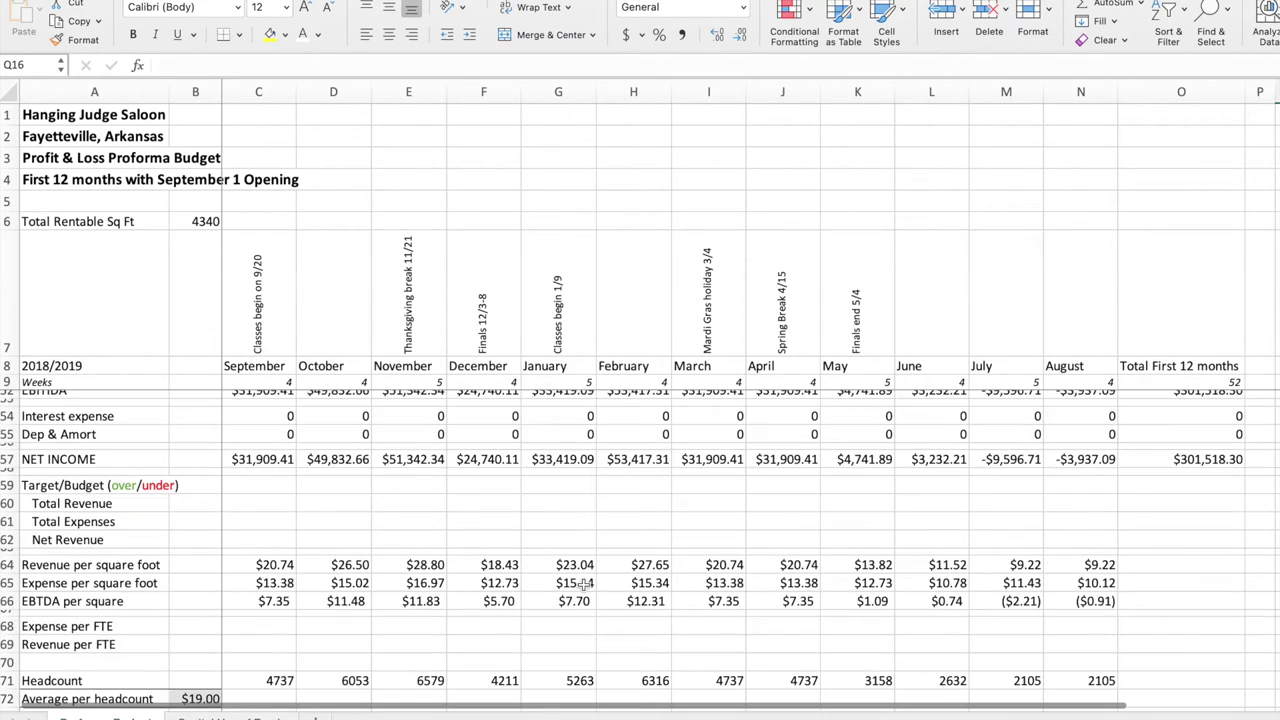
scroll(575, 577, down, 1)
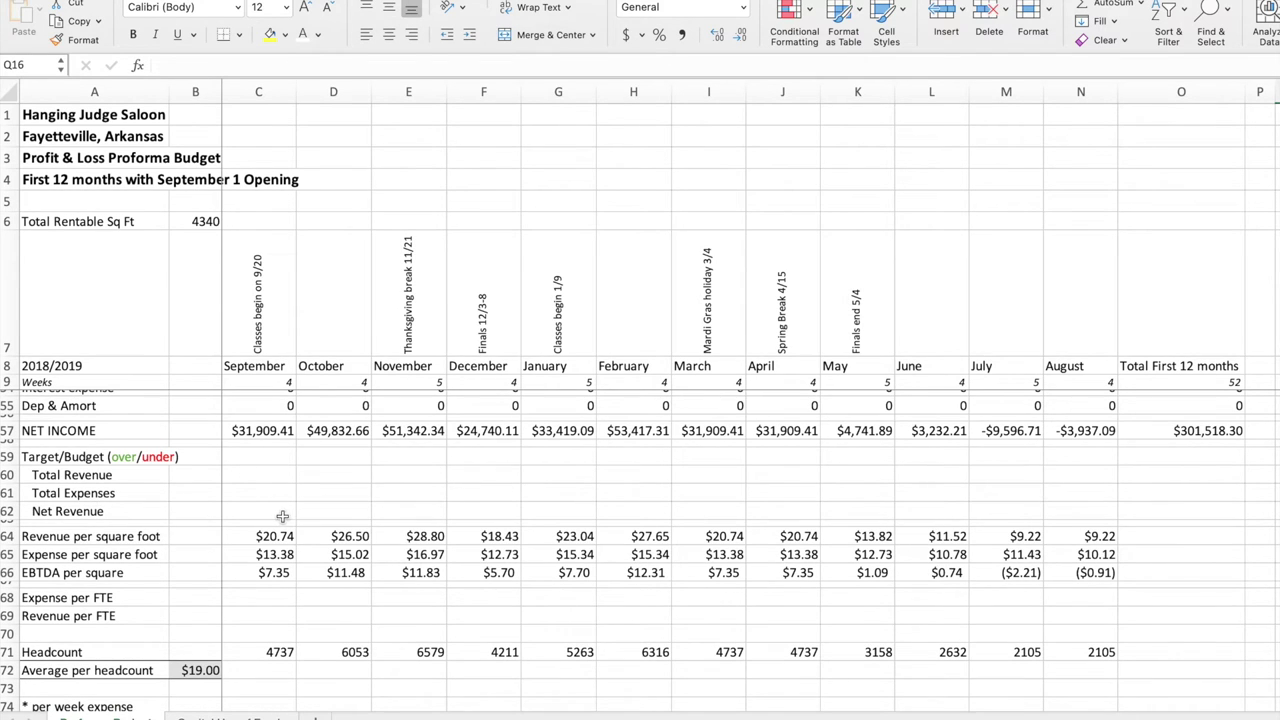
Examine the Expense per FTE, Revenue per FTE, Headcount and Average per headcount rows at the end of the budget
scroll(283, 516, down, 5)
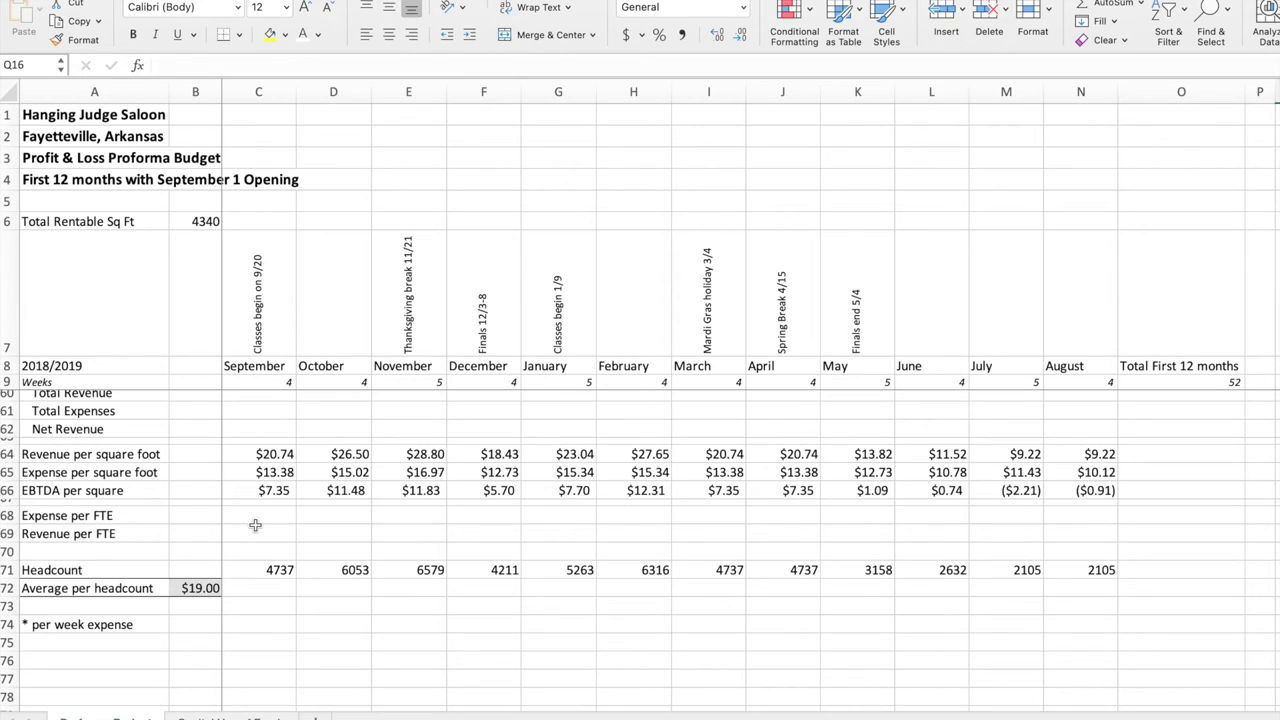
scroll(255, 526, down, 3)
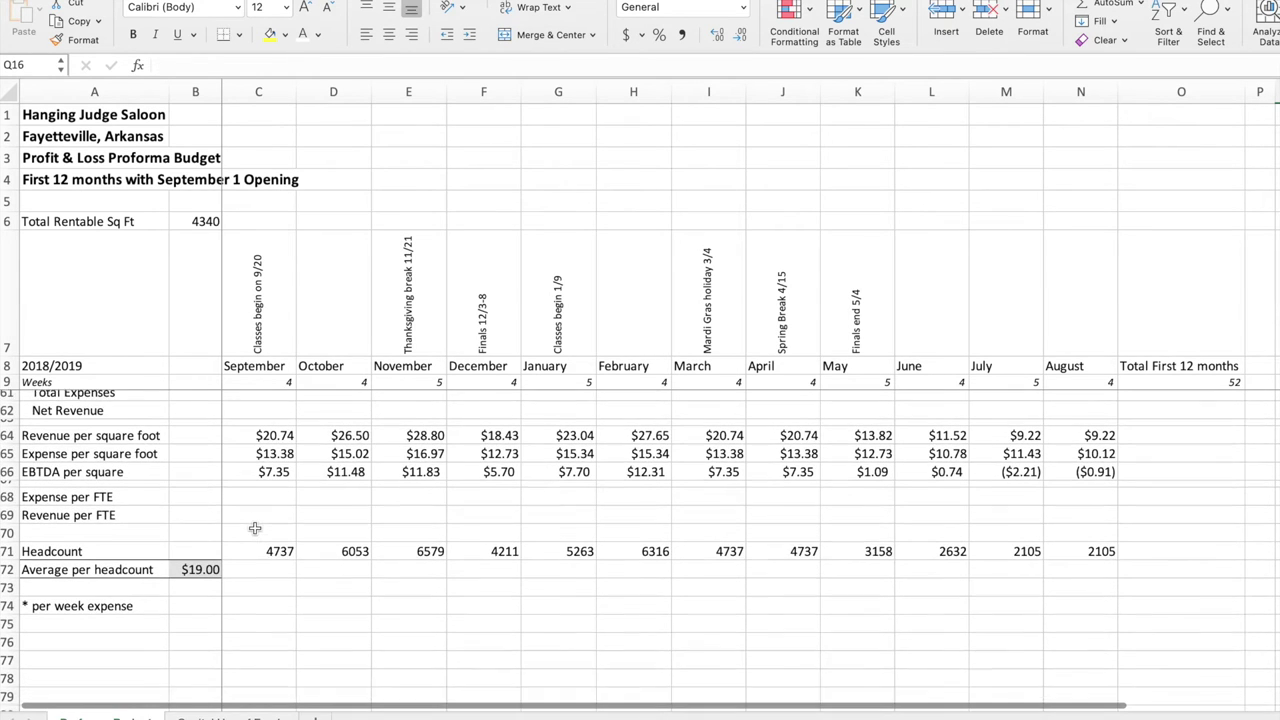
scroll(255, 527, down, 1)
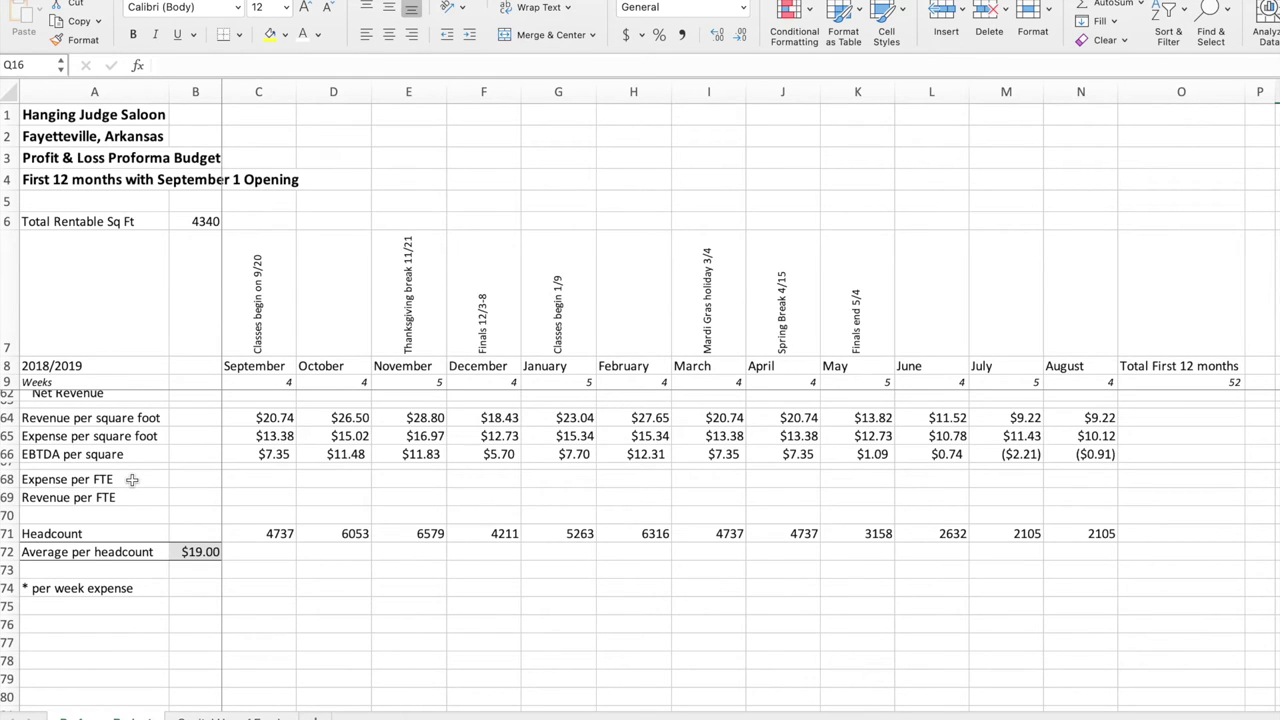
scroll(132, 480, down, 1)
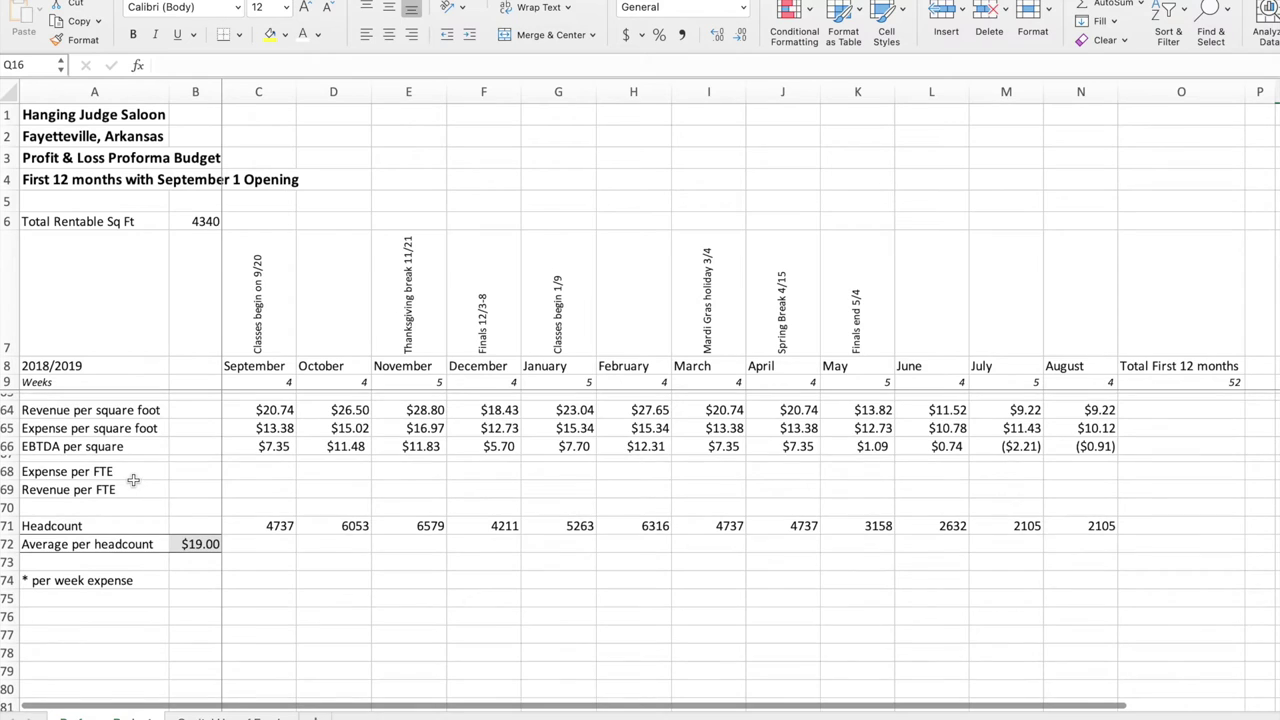
scroll(133, 480, down, 1)
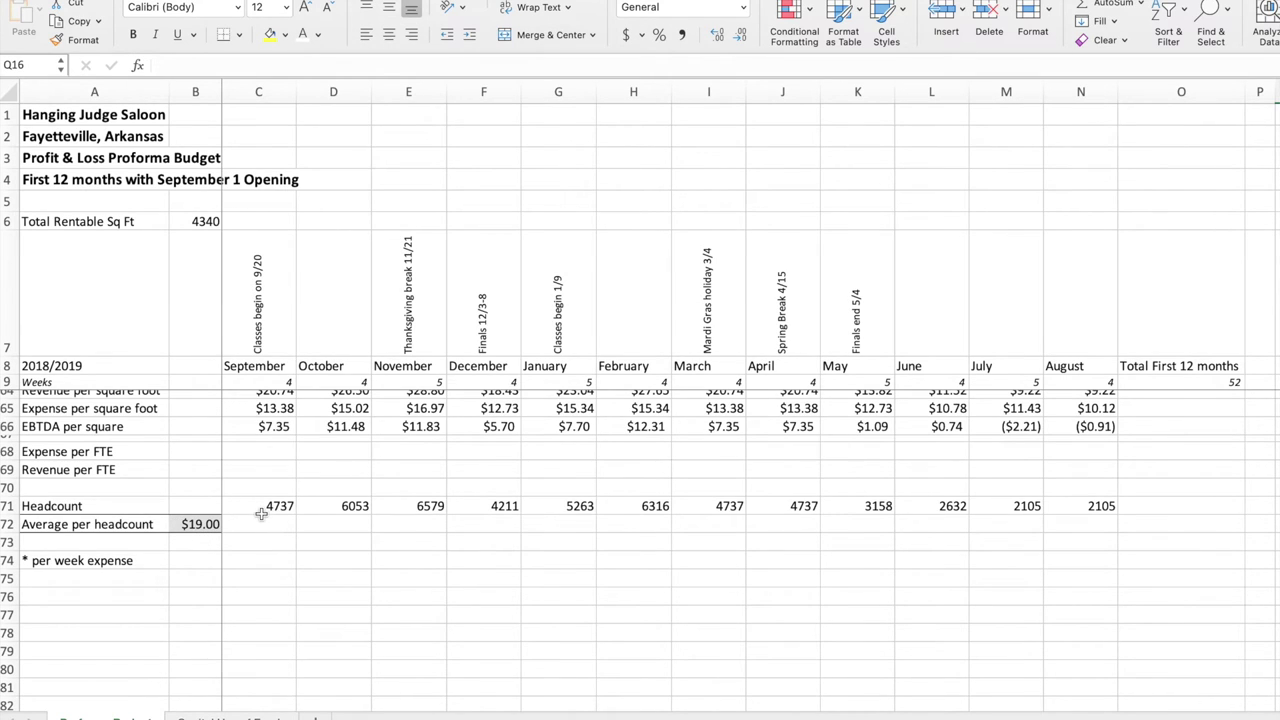
scroll(263, 504, down, 1)
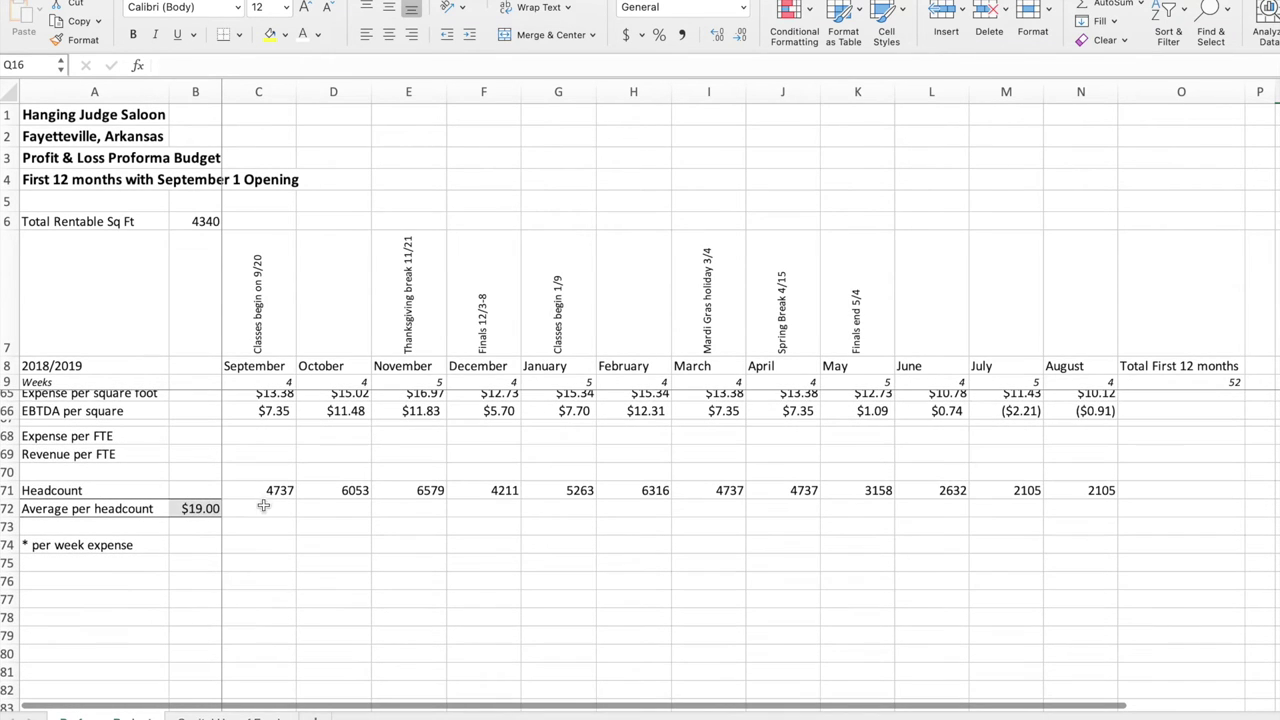
scroll(259, 514, down, 2)
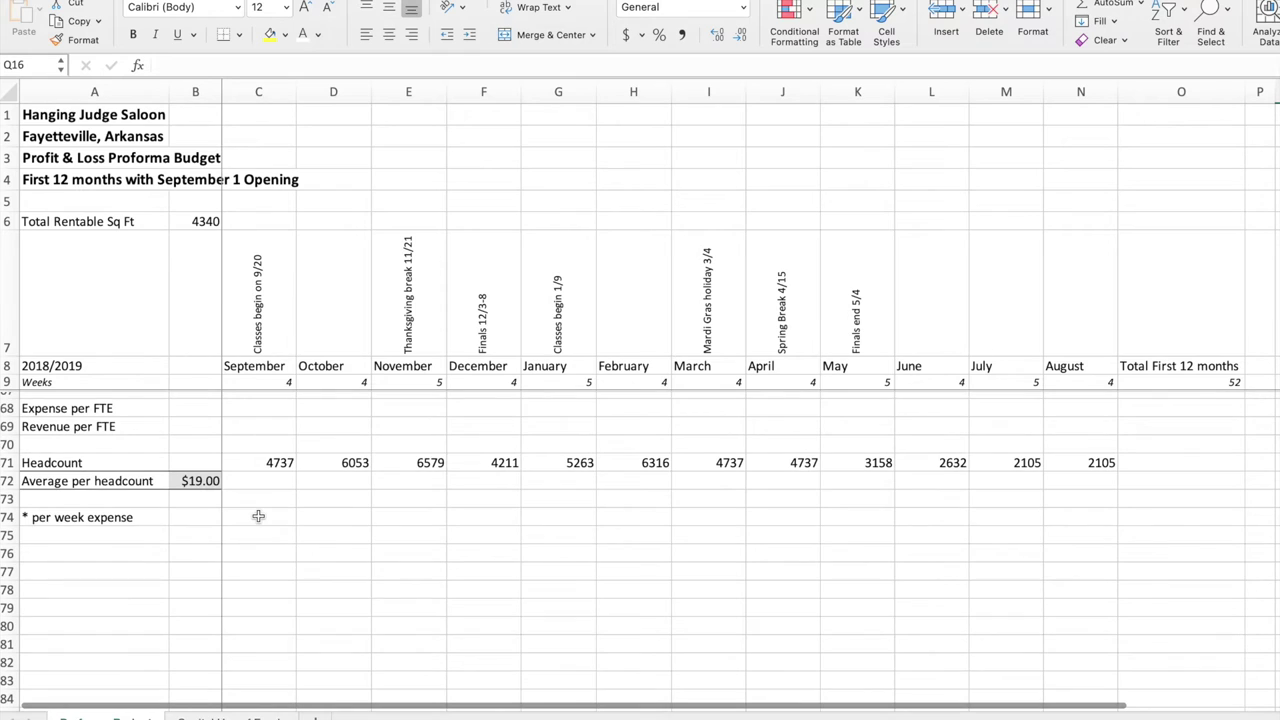
Look back over the budget from the headcount rows up to the monthly Revenue and CGS sections
scroll(259, 514, up, 10)
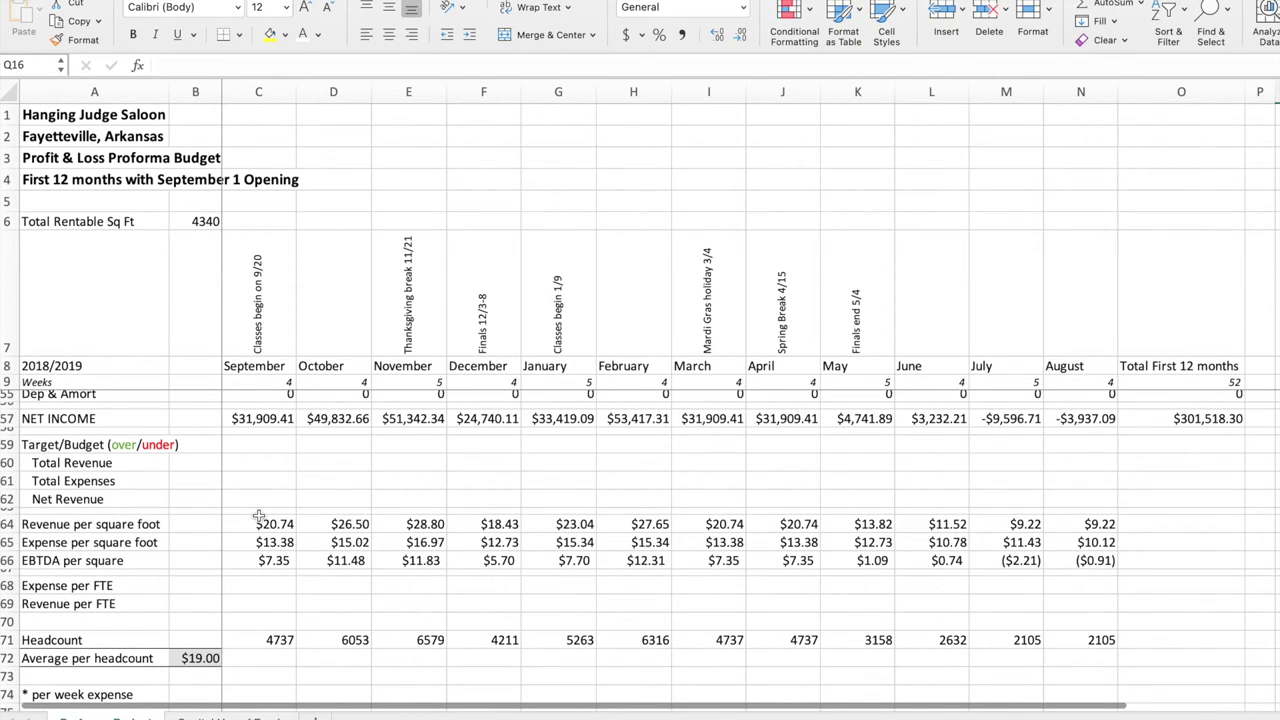
scroll(265, 520, up, 3)
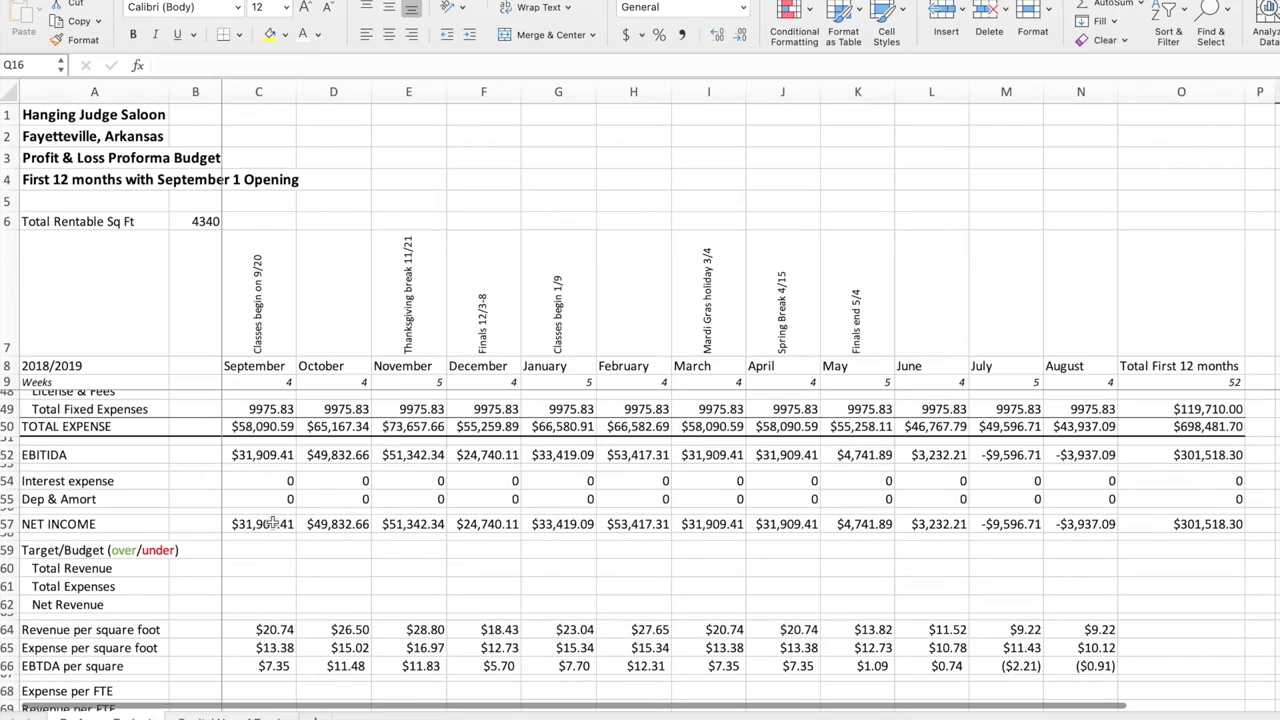
scroll(272, 514, up, 6)
scroll(272, 514, up, 6)
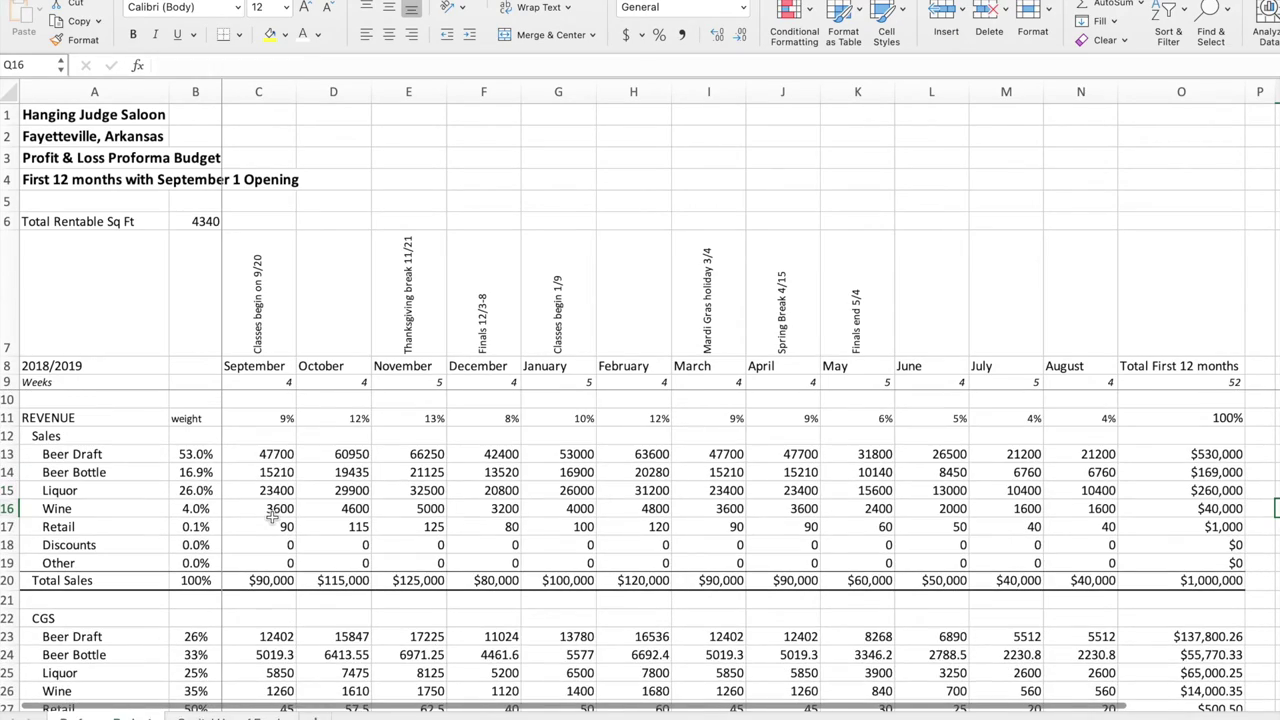
scroll(271, 526, down, 5)
scroll(270, 538, down, 5)
scroll(270, 538, up, 6)
scroll(270, 538, up, 4)
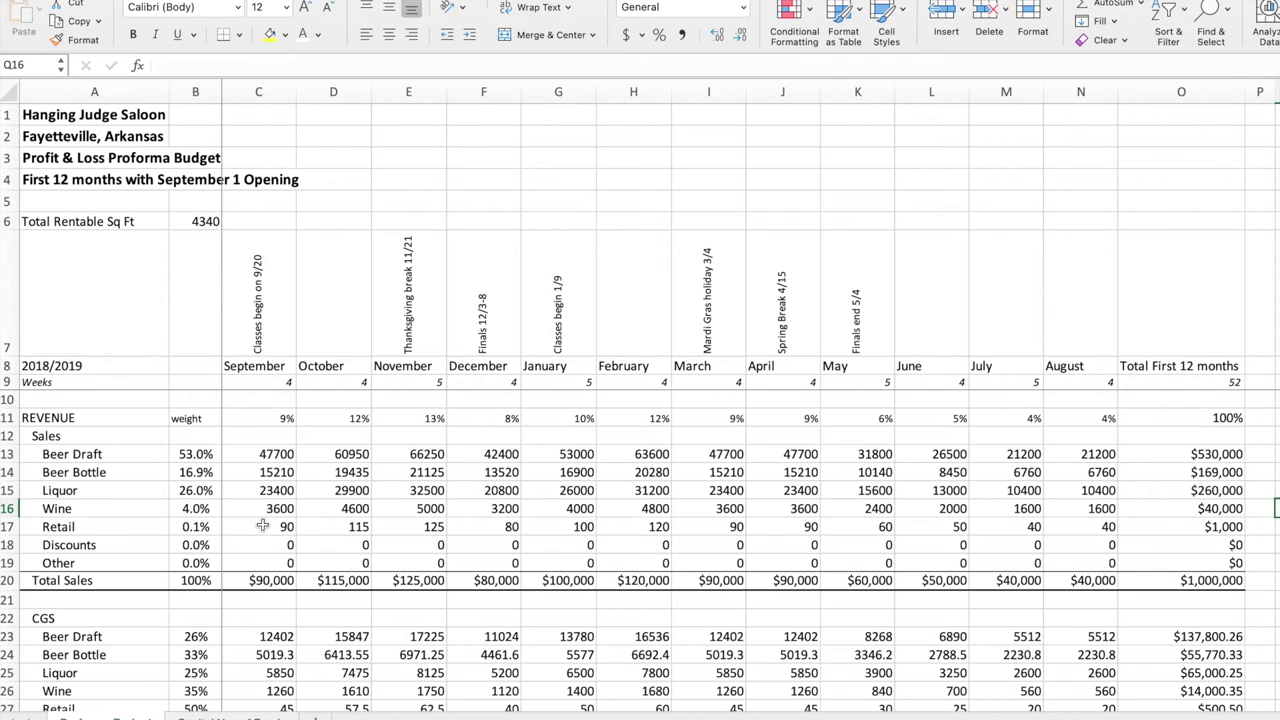
Recheck the per-FTE rows, monthly Headcount and Average per headcount figure below the per-square-foot measures
scroll(262, 526, down, 15)
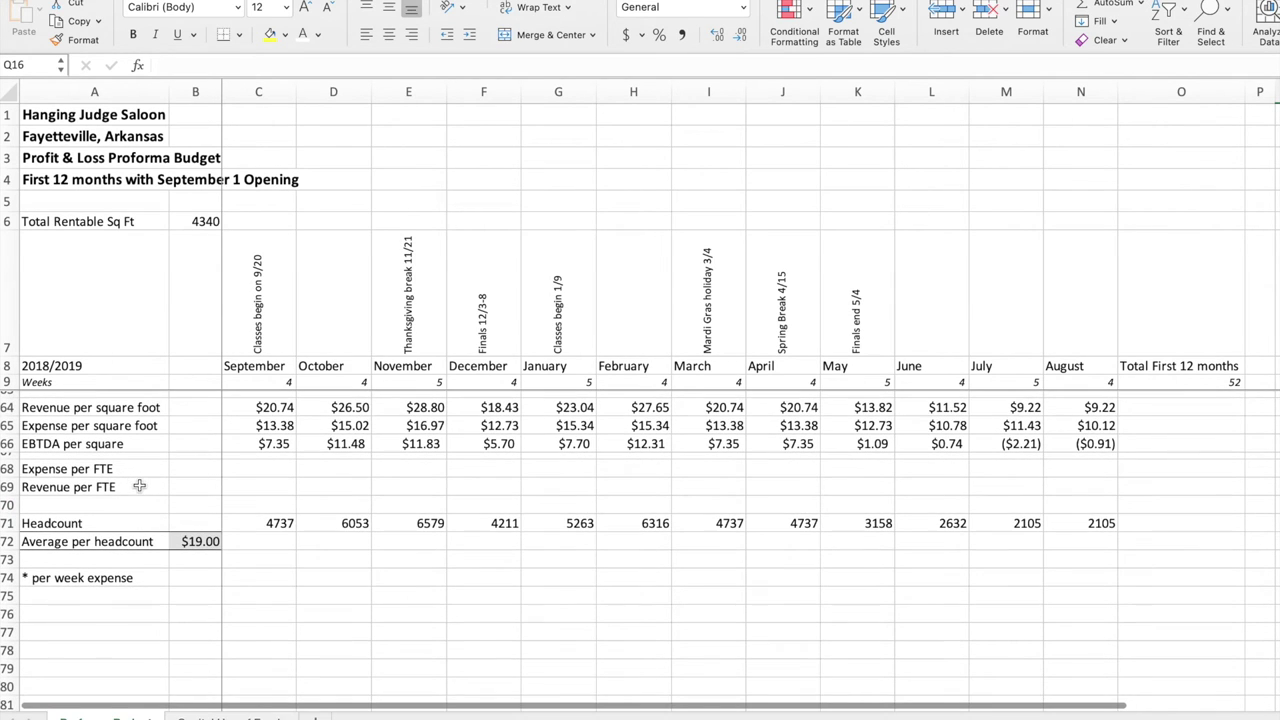
scroll(139, 485, down, 1)
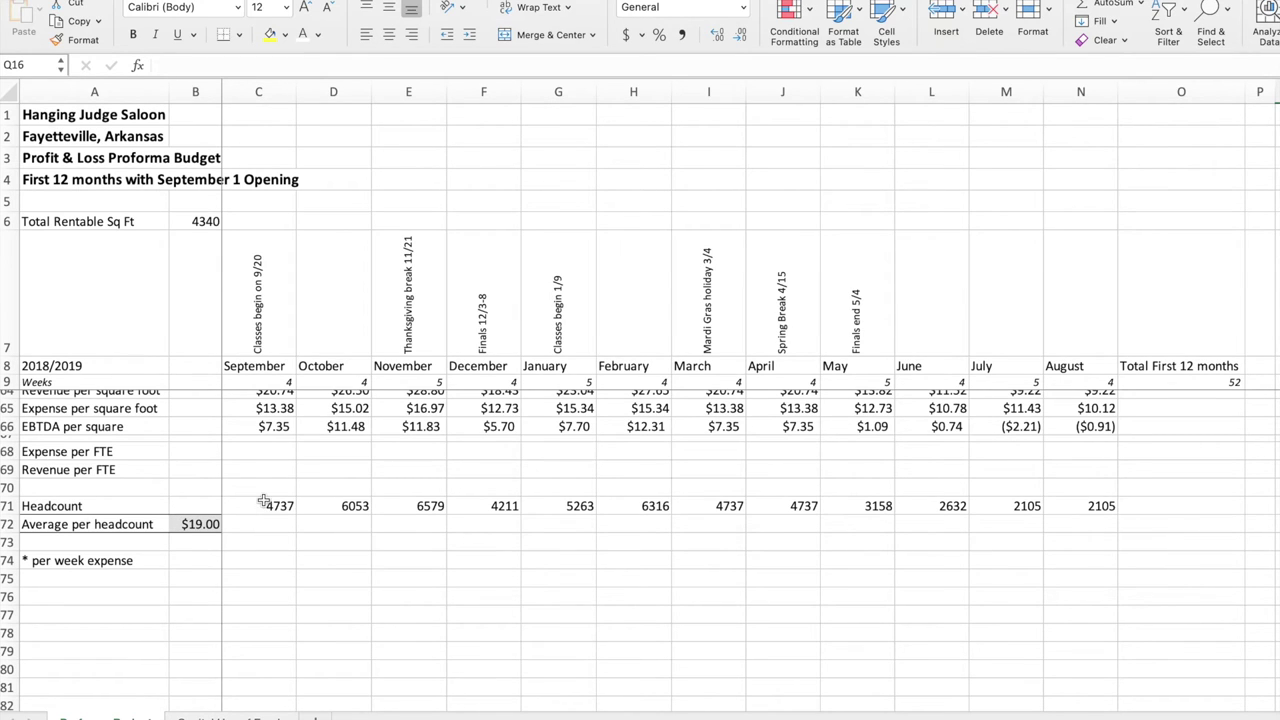
scroll(263, 503, down, 1)
scroll(263, 503, down, 1)
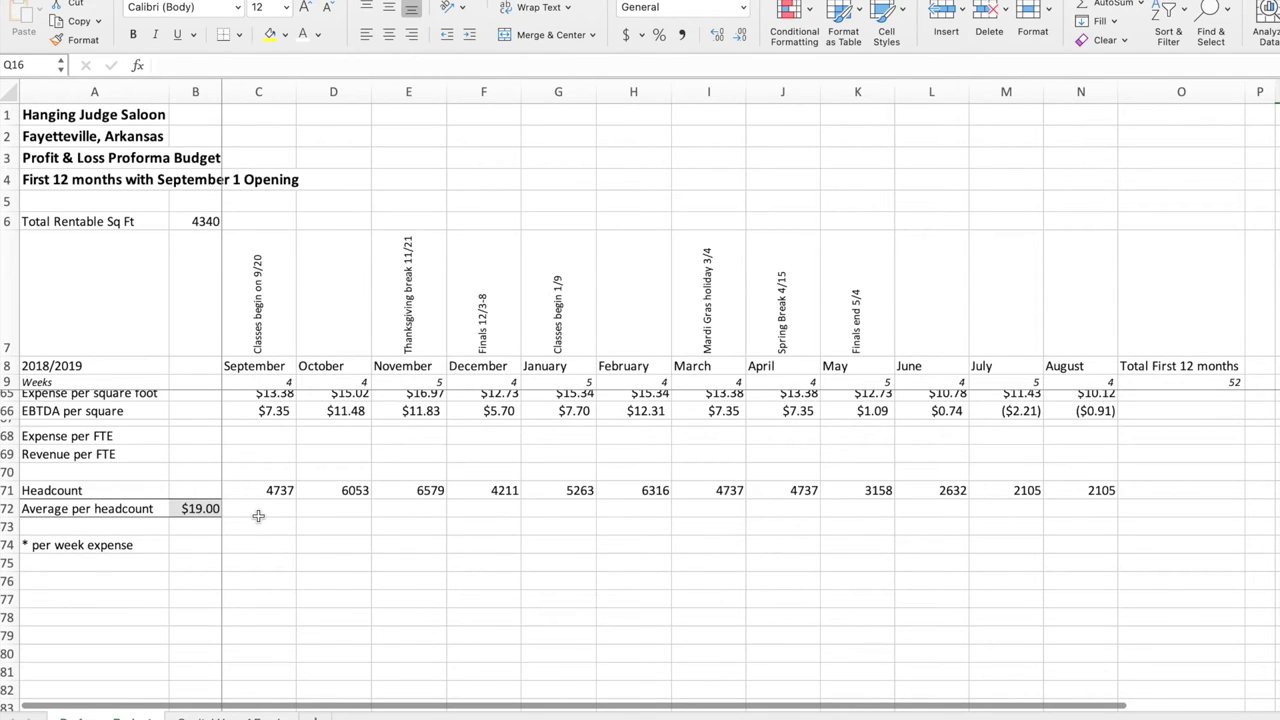
scroll(258, 515, down, 3)
Go over the whole budget again, comparing Net Income and Total Expense with the Revenue section's monthly sales
scroll(258, 515, up, 10)
scroll(258, 515, up, 1)
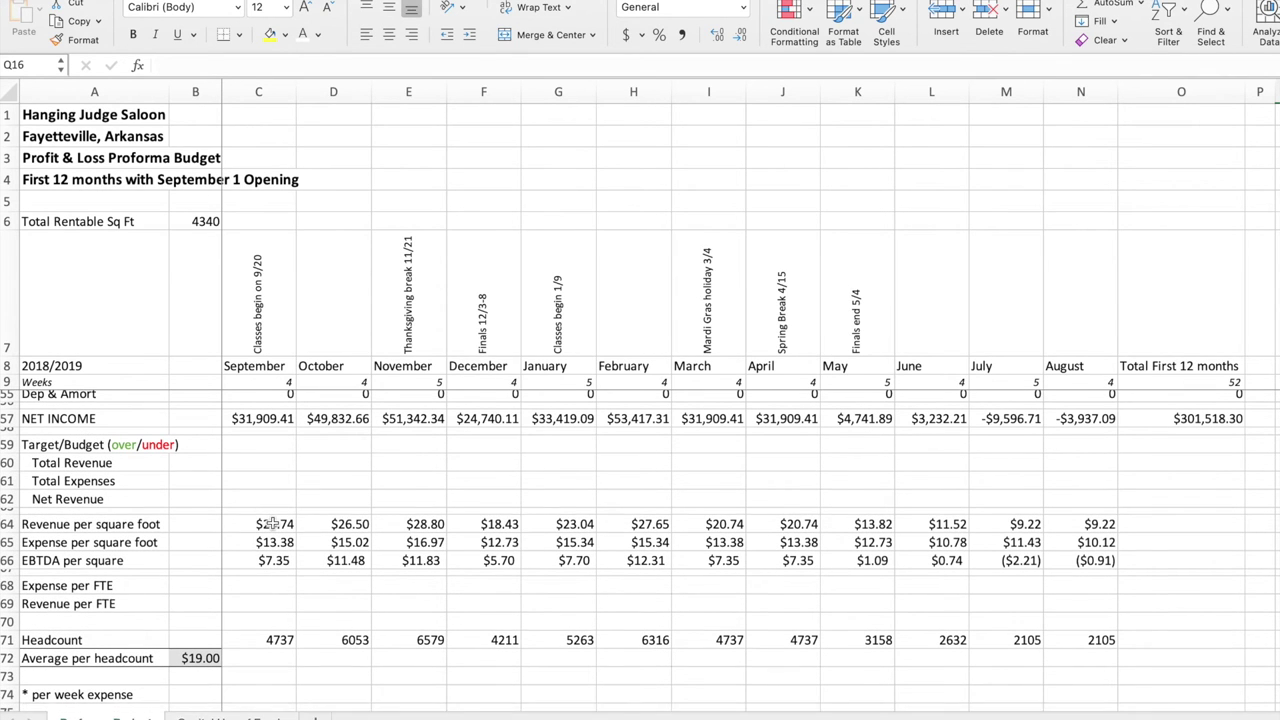
scroll(265, 520, up, 10)
scroll(272, 518, up, 15)
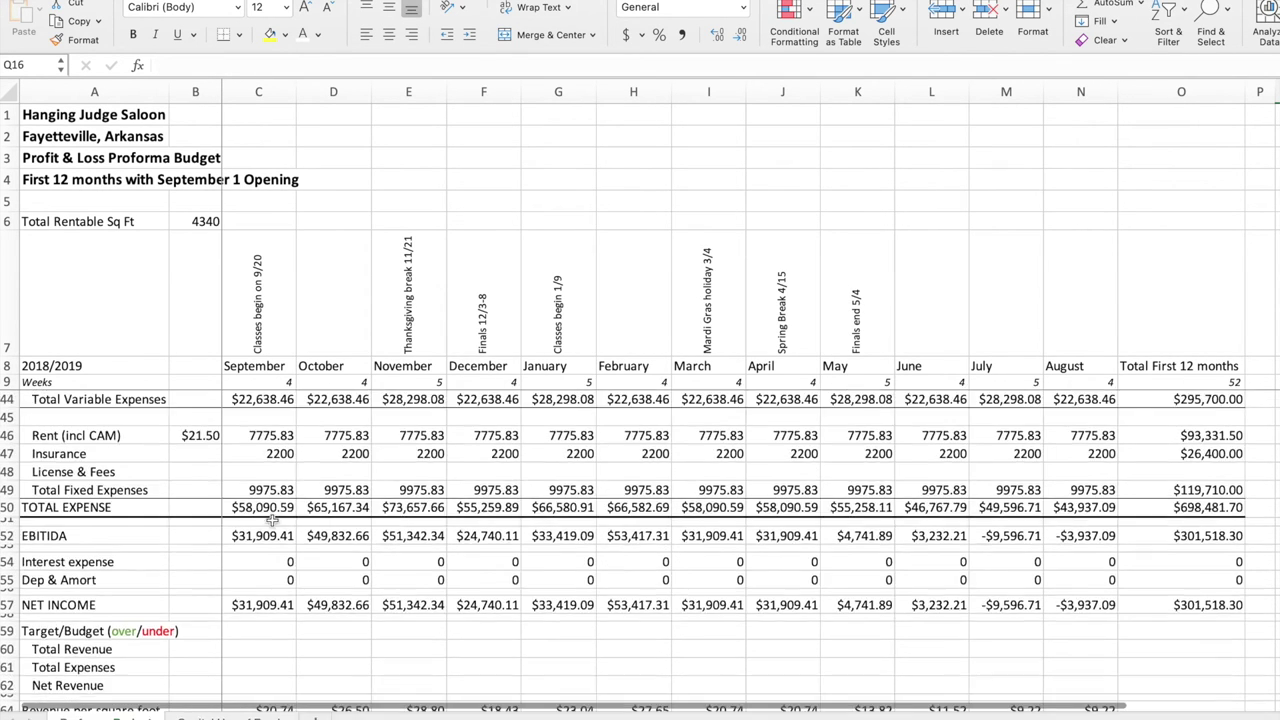
scroll(272, 518, up, 12)
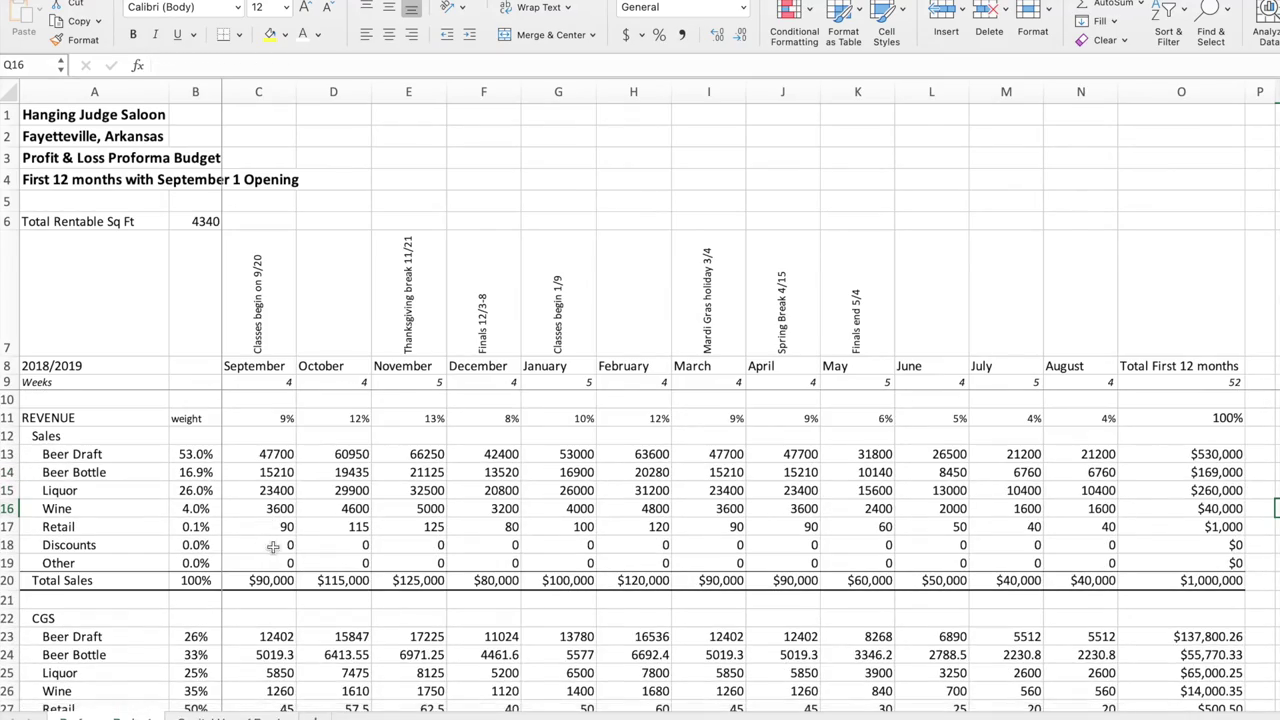
scroll(272, 546, down, 7)
scroll(270, 537, down, 5)
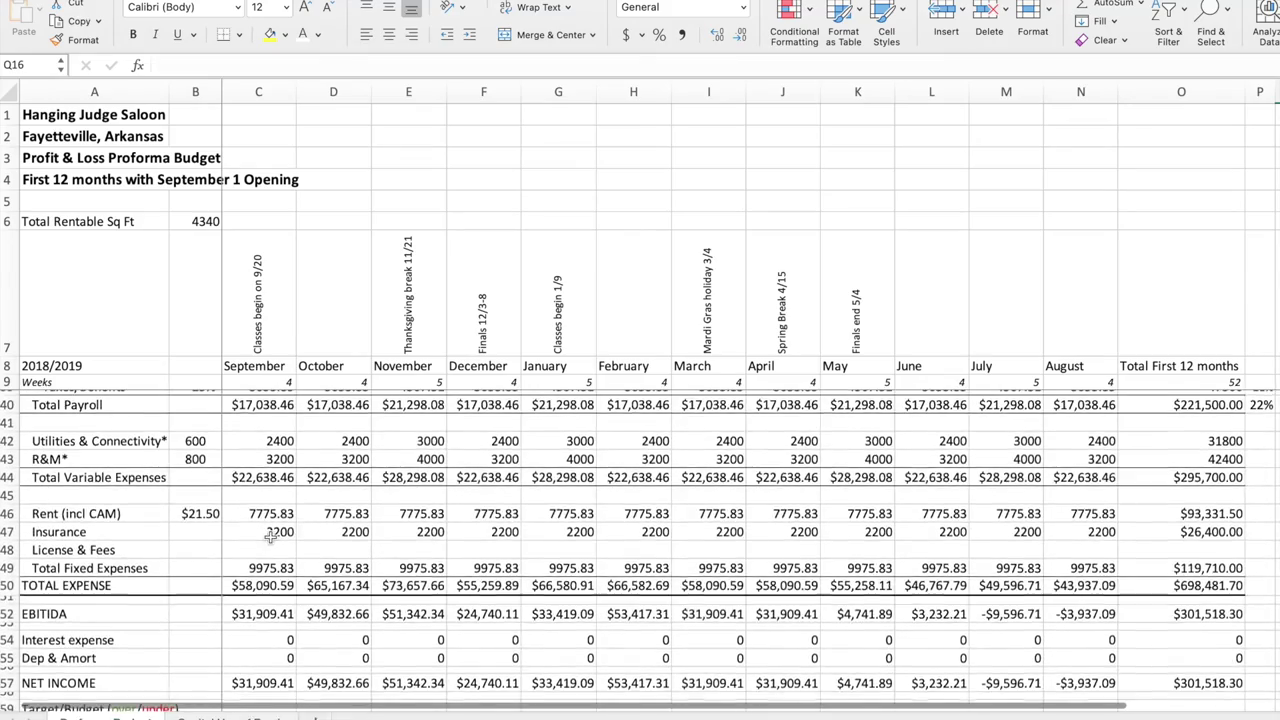
scroll(270, 537, up, 5)
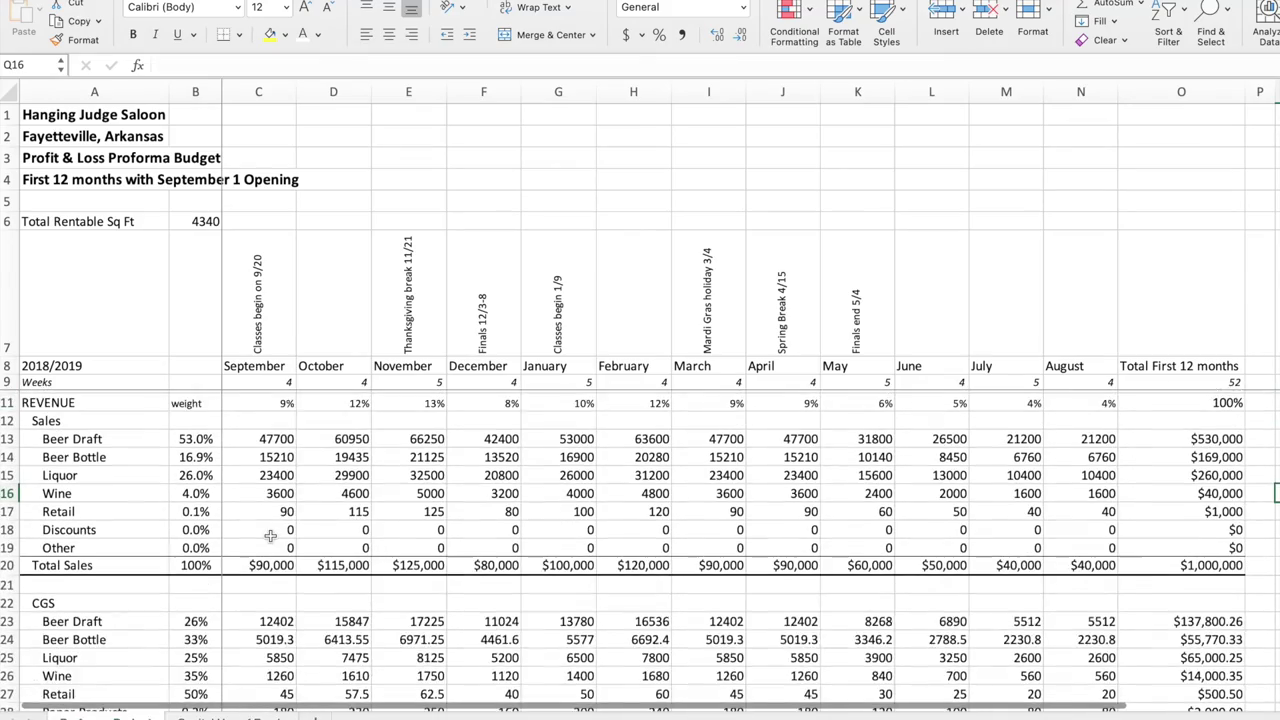